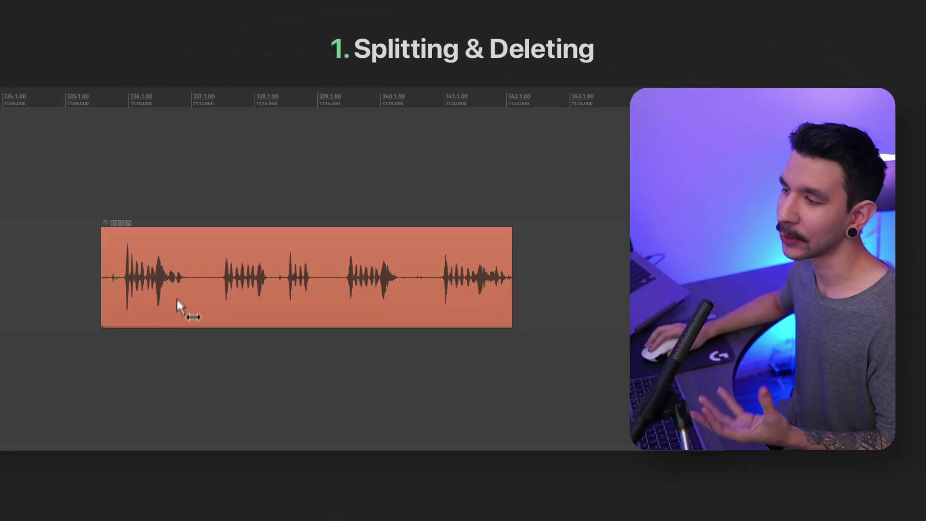
Step: Split the orange speech clip at its pauses with T and Cmd-click away three silent pieces
{"action": "key", "text": "t"}
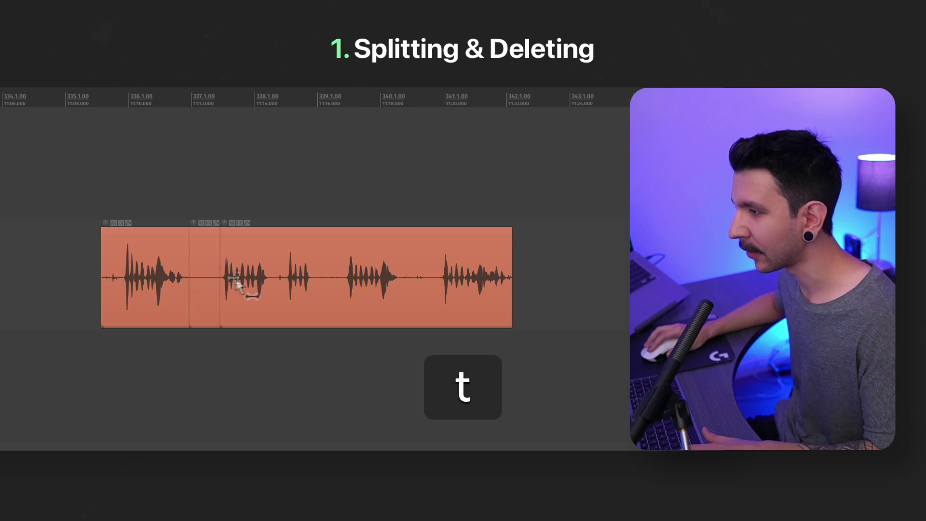
{"action": "key", "text": "t"}
{"action": "key", "text": "t"}
{"action": "key", "text": "t"}
{"action": "key", "text": "t"}
{"action": "key", "text": "t"}
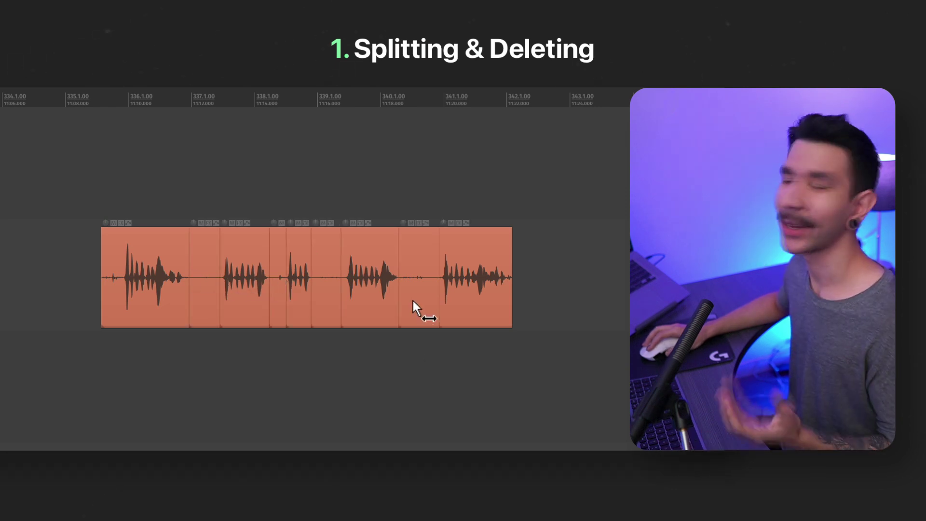
{"action": "left_click", "coordinate": [420, 307], "text": "super"}
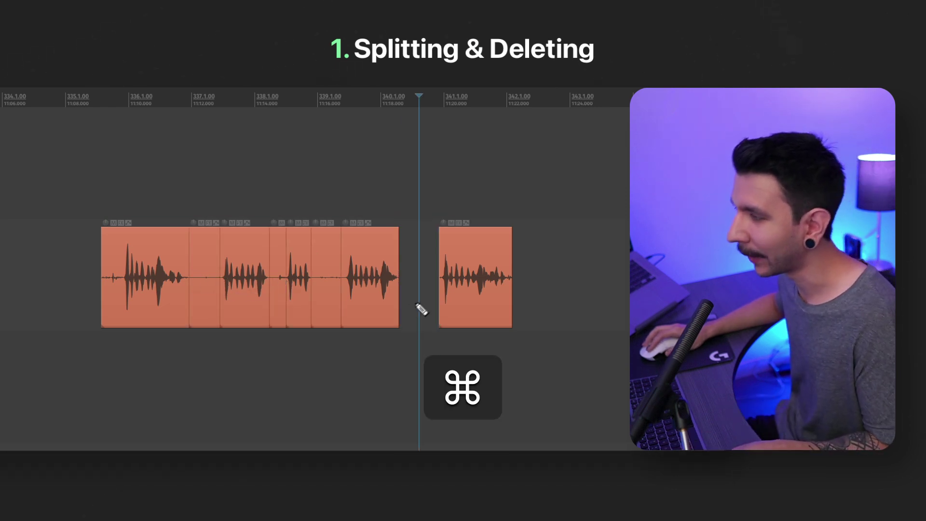
{"action": "left_click", "coordinate": [323, 306], "text": "super"}
{"action": "left_click", "coordinate": [212, 307], "text": "super"}
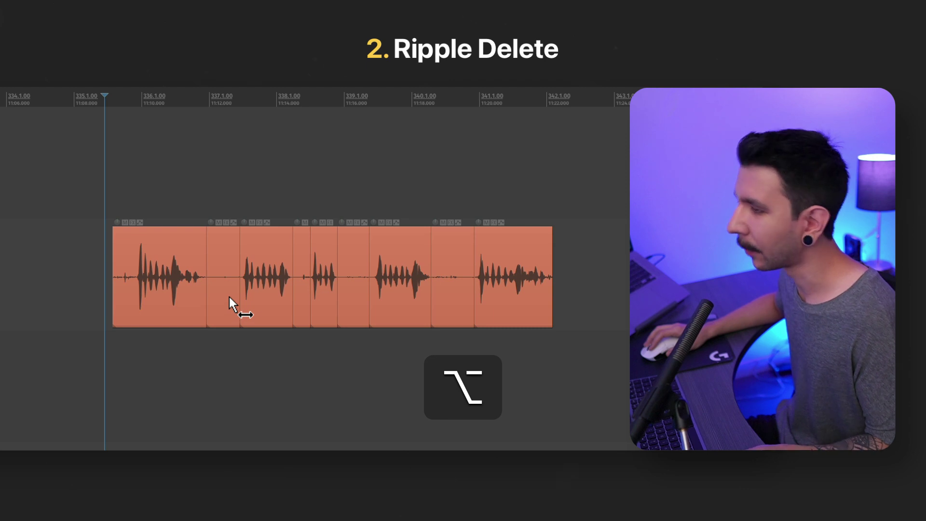
Step: Alt-click four clip pieces to ripple delete them so later audio closes each gap
{"action": "left_click", "coordinate": [231, 296], "text": "alt"}
{"action": "left_click", "coordinate": [269, 295], "text": "alt"}
{"action": "left_click", "coordinate": [295, 294], "text": "alt"}
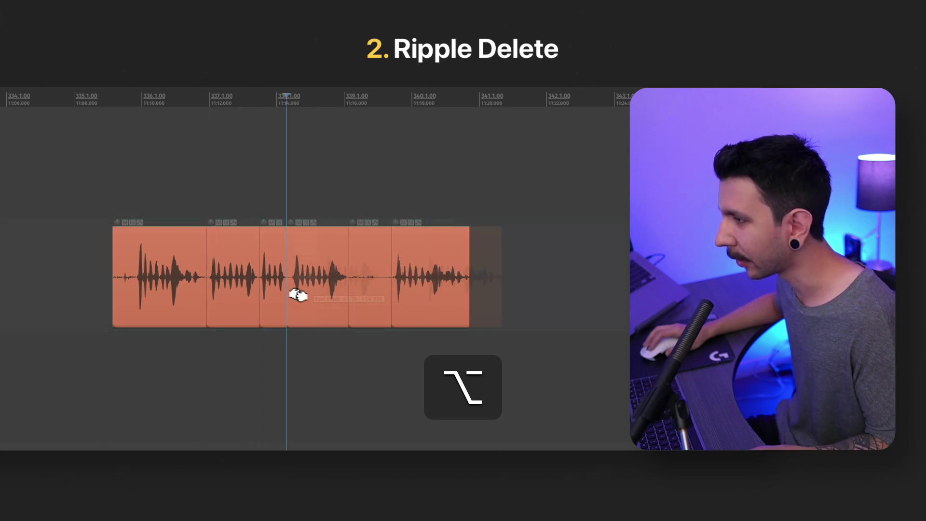
{"action": "left_click", "coordinate": [350, 291], "text": "alt"}
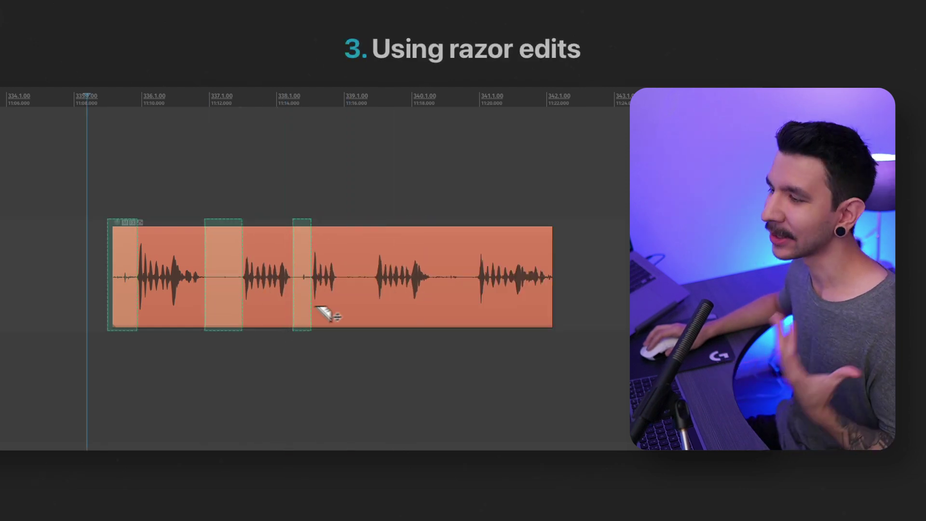
Step: Mark razor areas over two pauses, delete them, undo, then ripple-delete them with Alt+Delete
{"action": "left_click_drag", "start_coordinate": [336, 287], "coordinate": [361, 292]}
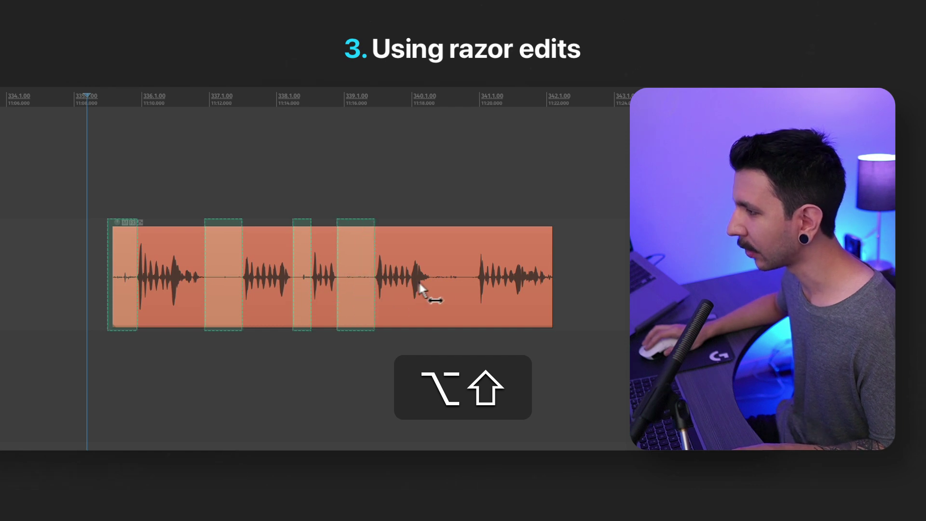
{"action": "left_click_drag", "start_coordinate": [483, 303], "coordinate": [474, 309]}
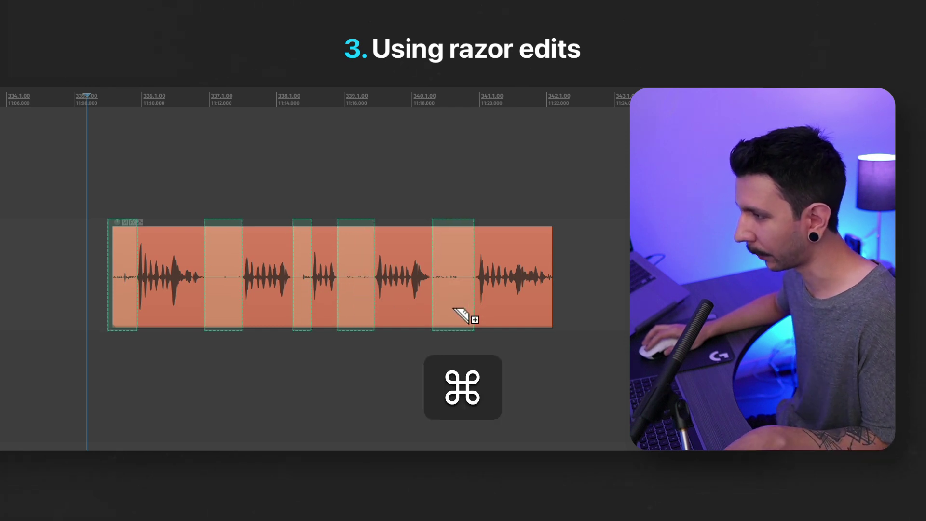
{"action": "key", "text": "Delete"}
{"action": "left_click", "coordinate": [453, 311]}
{"action": "key", "text": "super+z"}
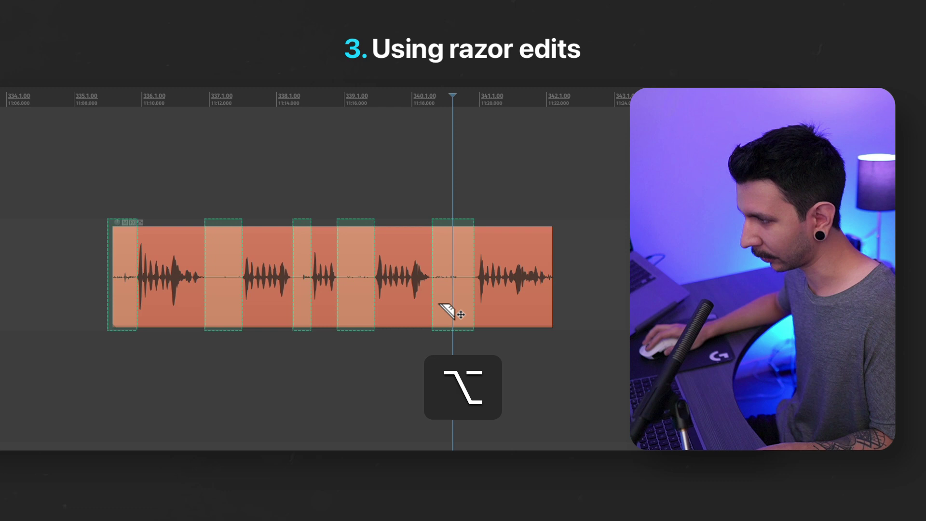
{"action": "key", "text": "alt+Delete"}
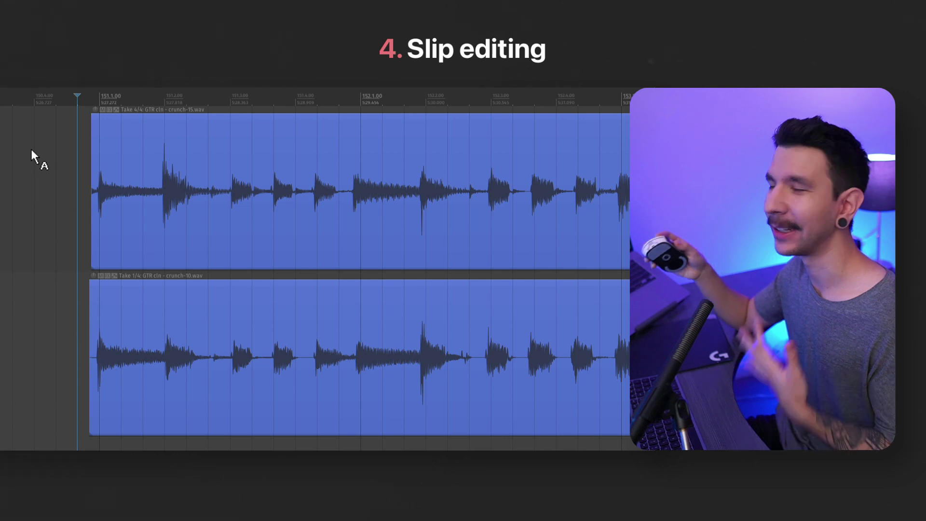
Step: Split the top guitar take during playback and slip the audio inside its middle piece
{"action": "key", "text": "super+z"}
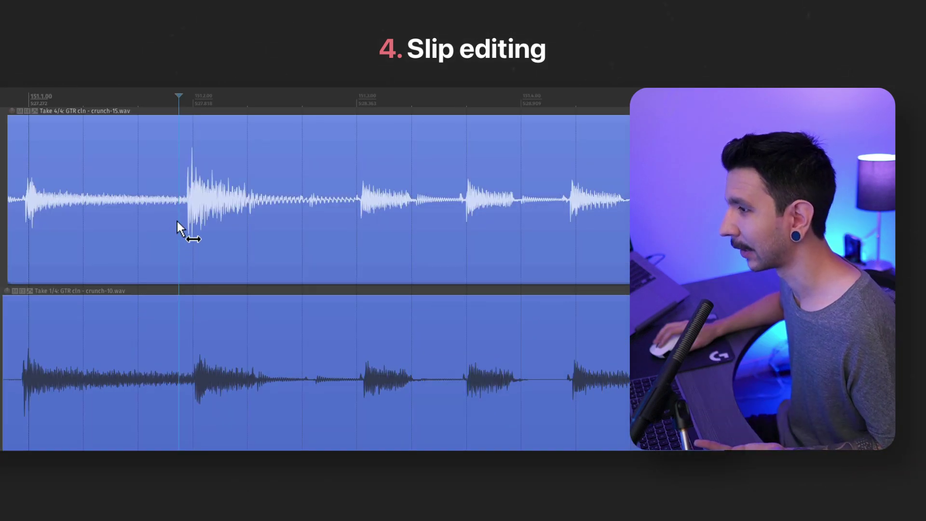
{"action": "left_click", "coordinate": [182, 228]}
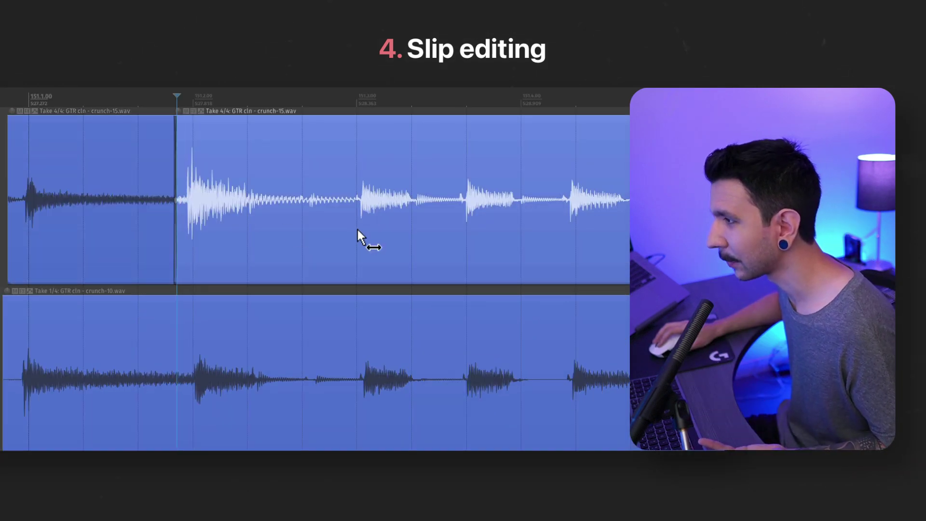
{"action": "key", "text": "s"}
{"action": "left_click_drag", "start_coordinate": [231, 262], "coordinate": [237, 263]}
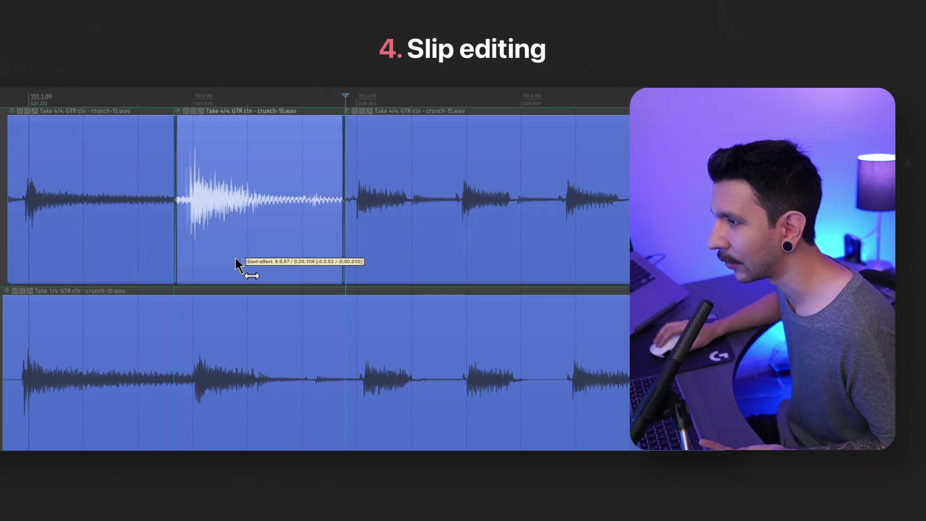
Step: Split the bottom guitar take twice during playback, slipping the audio within each new piece
{"action": "left_click", "coordinate": [176, 384]}
{"action": "key", "text": "s"}
{"action": "left_click_drag", "start_coordinate": [212, 423], "coordinate": [215, 425]}
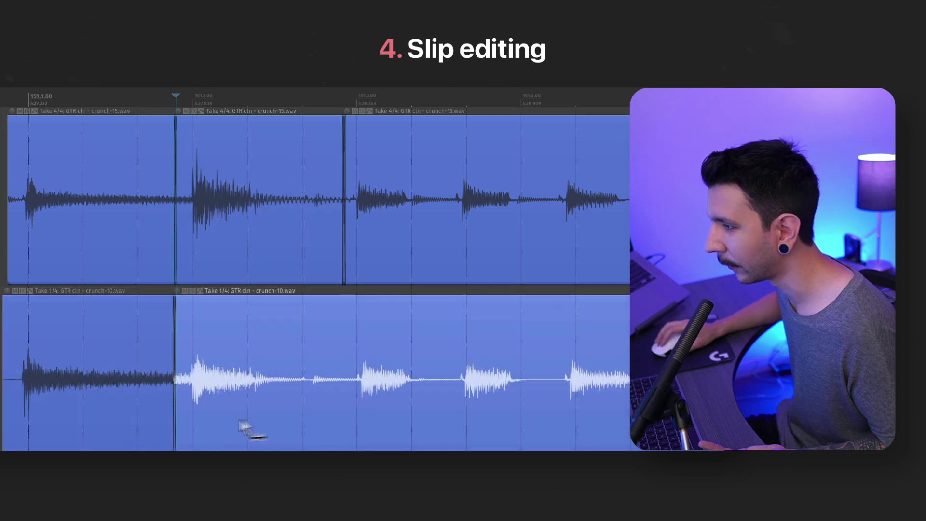
{"action": "left_click_drag", "start_coordinate": [341, 413], "coordinate": [368, 421]}
{"action": "key", "text": "s"}
Step: Slip the top take's right piece later, then trim the speech clip to its first and last words
{"action": "key", "text": "s"}
{"action": "left_click_drag", "start_coordinate": [444, 429], "coordinate": [489, 440]}
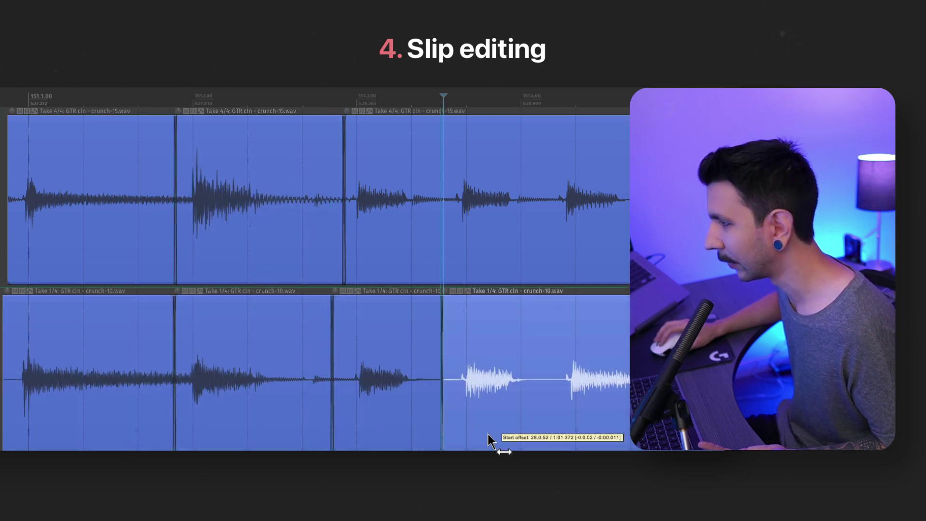
{"action": "left_click", "coordinate": [459, 254]}
{"action": "key", "text": "s"}
{"action": "left_click_drag", "start_coordinate": [459, 255], "coordinate": [497, 264]}
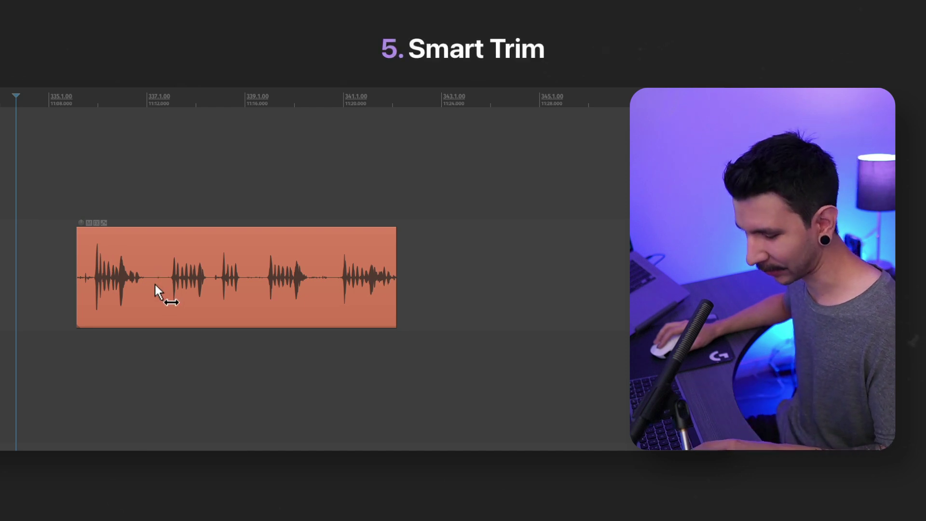
{"action": "key", "text": "a"}
{"action": "key", "text": "d"}
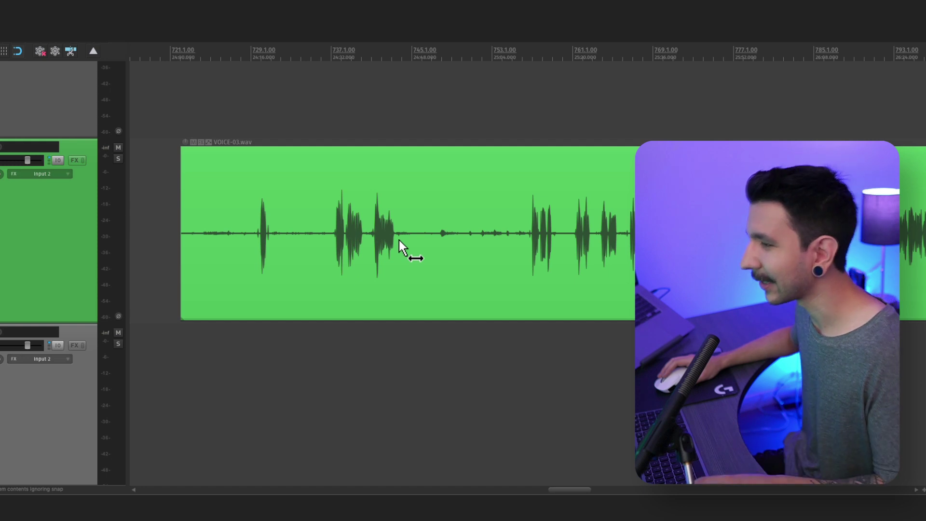
Step: Split the VOICE-03 item into three with T and delete the middle piece
{"action": "scroll", "coordinate": [410, 244], "scroll_direction": "right", "scroll_amount": 3}
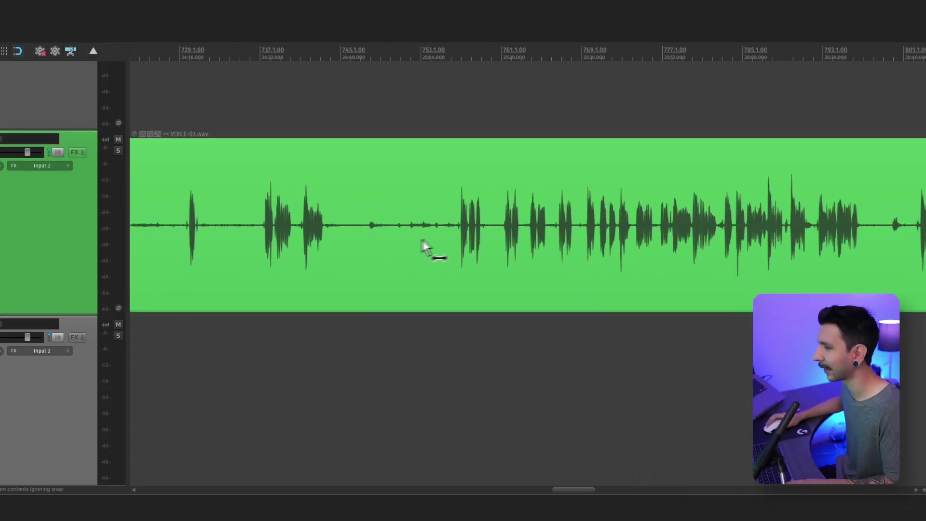
{"action": "scroll", "coordinate": [459, 236], "scroll_direction": "down", "scroll_amount": 5}
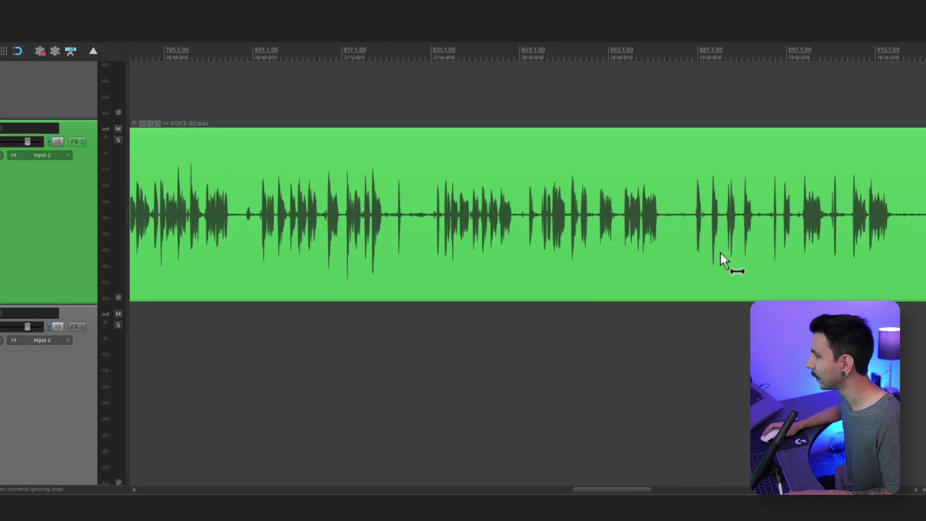
{"action": "key", "text": "t"}
{"action": "scroll", "coordinate": [617, 264], "scroll_direction": "right", "scroll_amount": 5}
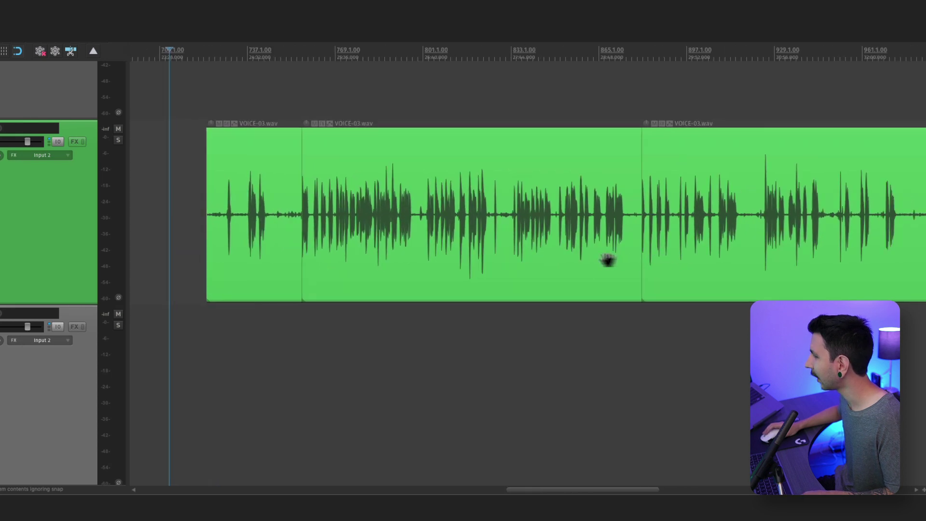
{"action": "scroll", "coordinate": [534, 243], "scroll_direction": "left", "scroll_amount": 4}
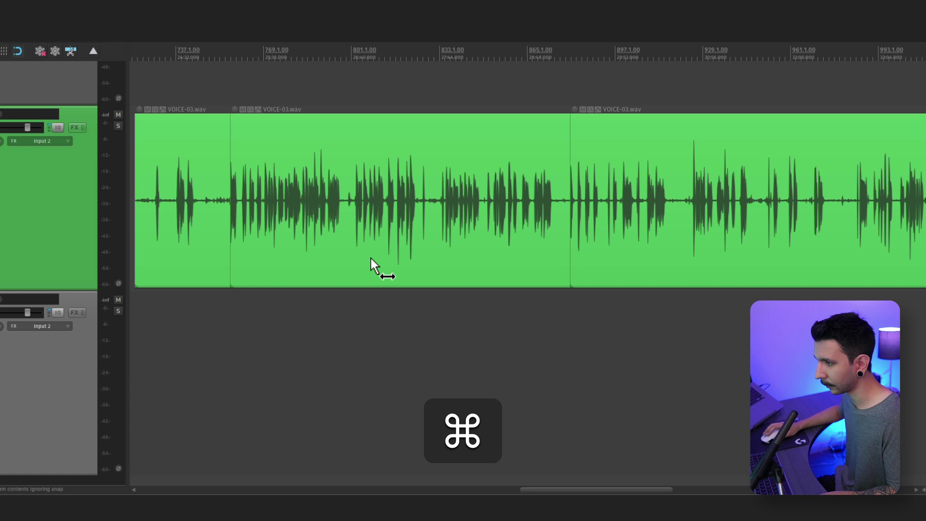
{"action": "left_click", "coordinate": [372, 258]}
{"action": "key", "text": "Delete"}
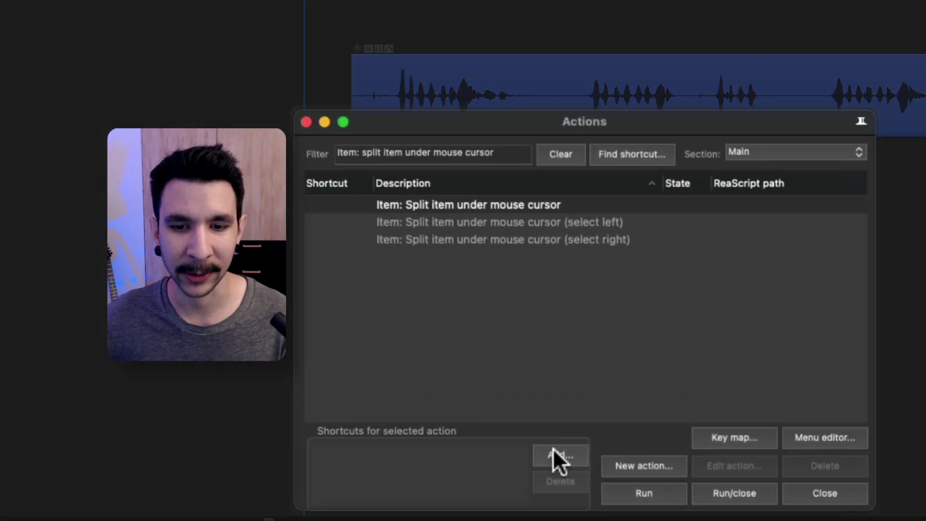
Step: Add T as the key for 'Item: Split item under mouse cursor' and confirm with OK
{"action": "left_click", "coordinate": [554, 453]}
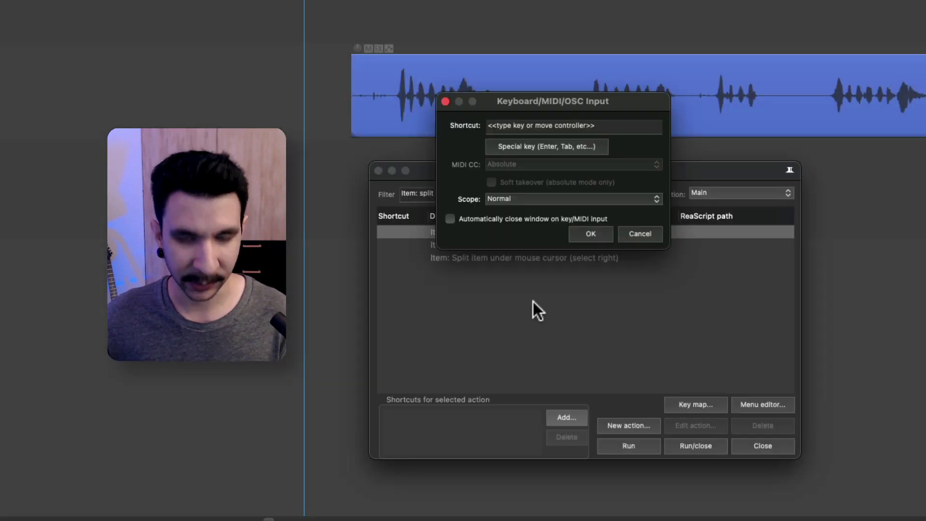
{"action": "key", "text": "t"}
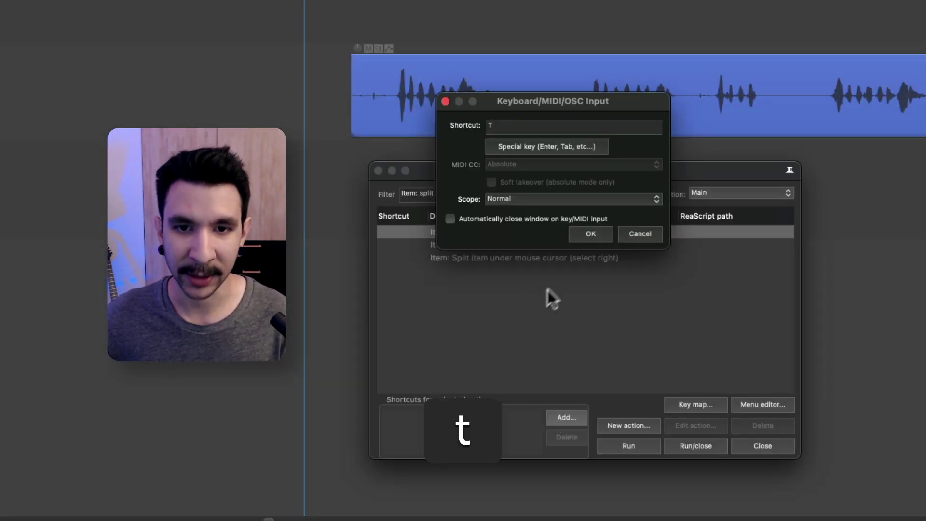
{"action": "left_click", "coordinate": [584, 235]}
{"action": "left_click", "coordinate": [343, 113]}
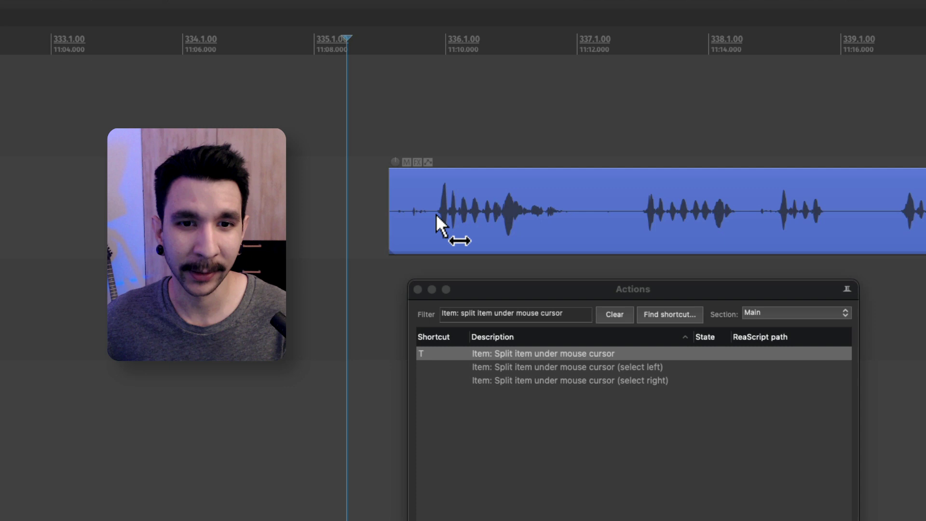
Step: Split the blue speech clip with T, then Cmd-click four silent pieces between phrases to delete them
{"action": "key", "text": "t"}
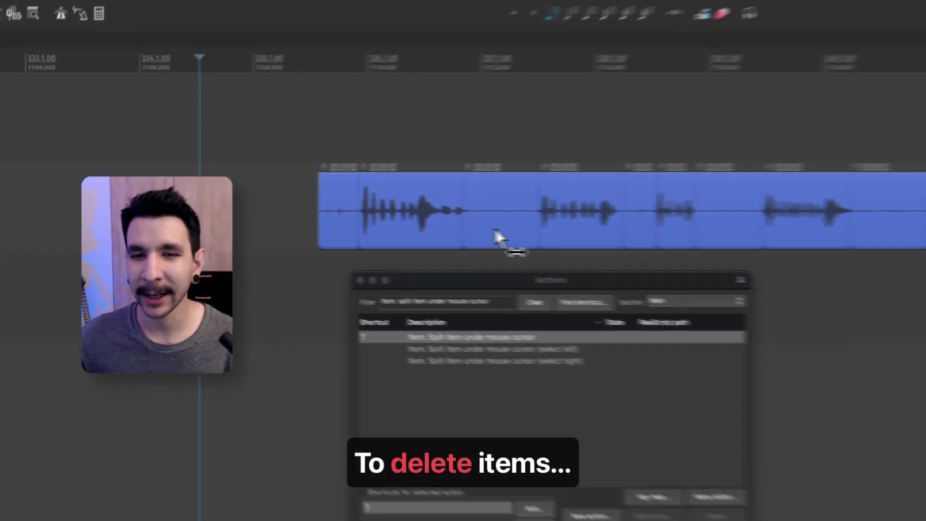
{"action": "key", "text": "super"}
{"action": "left_click", "coordinate": [447, 229], "text": "super"}
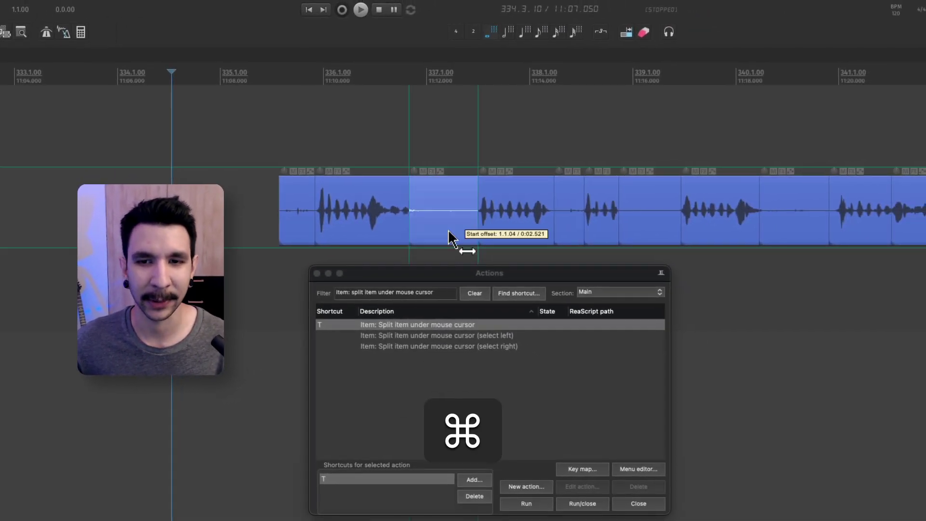
{"action": "left_click", "coordinate": [568, 228], "text": "super"}
{"action": "left_click", "coordinate": [642, 227], "text": "super"}
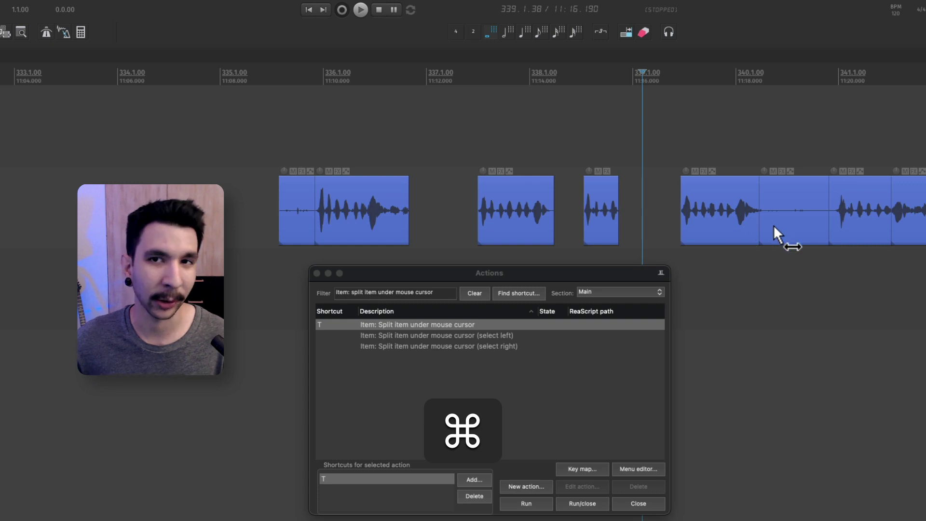
{"action": "left_click", "coordinate": [782, 232], "text": "super"}
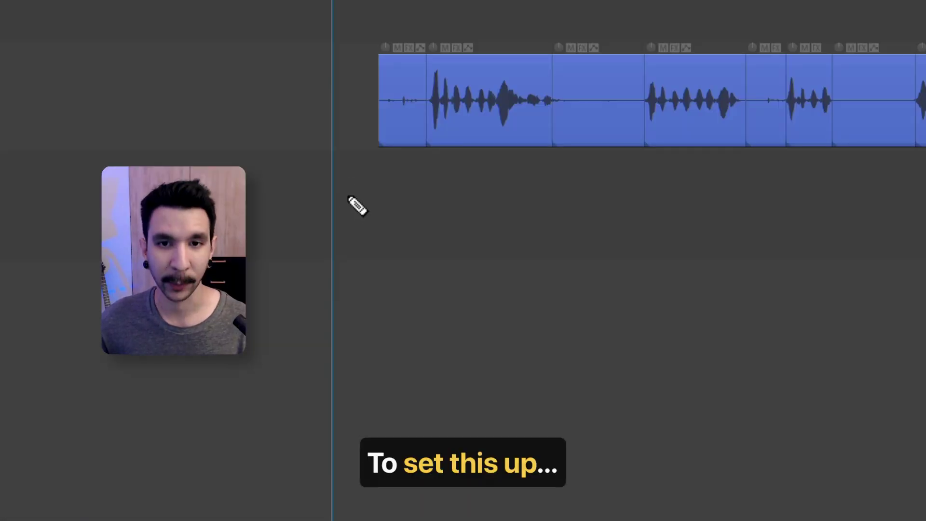
Step: Assign Remove items/tracks/envelope points to Cmd left-click on the media item bottom half in Mouse Modifiers
{"action": "key", "text": "super+comma"}
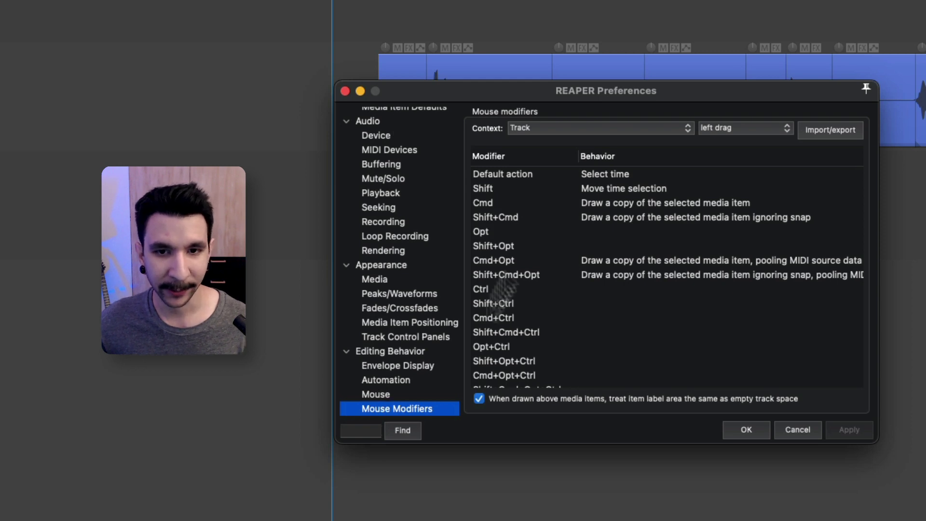
{"action": "left_click", "coordinate": [582, 128]}
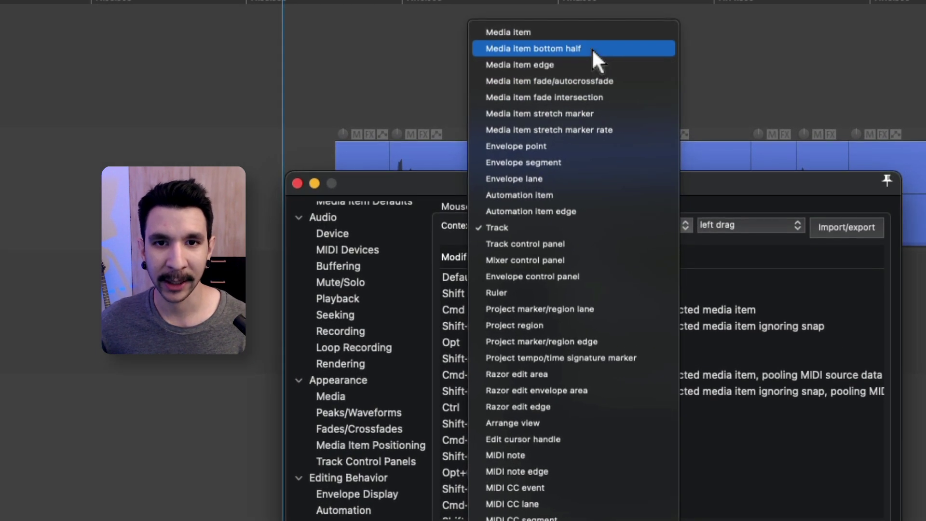
{"action": "left_click", "coordinate": [597, 52]}
{"action": "left_click", "coordinate": [728, 226]}
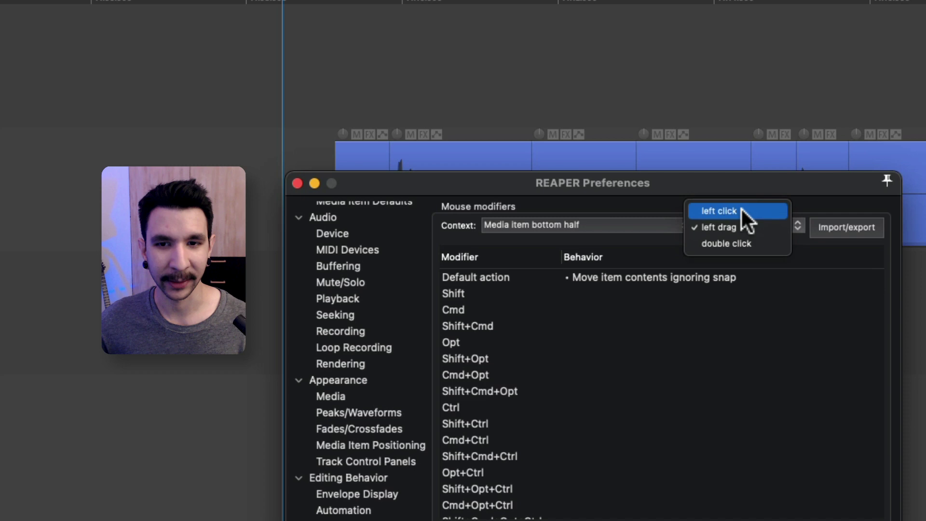
{"action": "left_click", "coordinate": [714, 210]}
{"action": "left_click", "coordinate": [561, 310]}
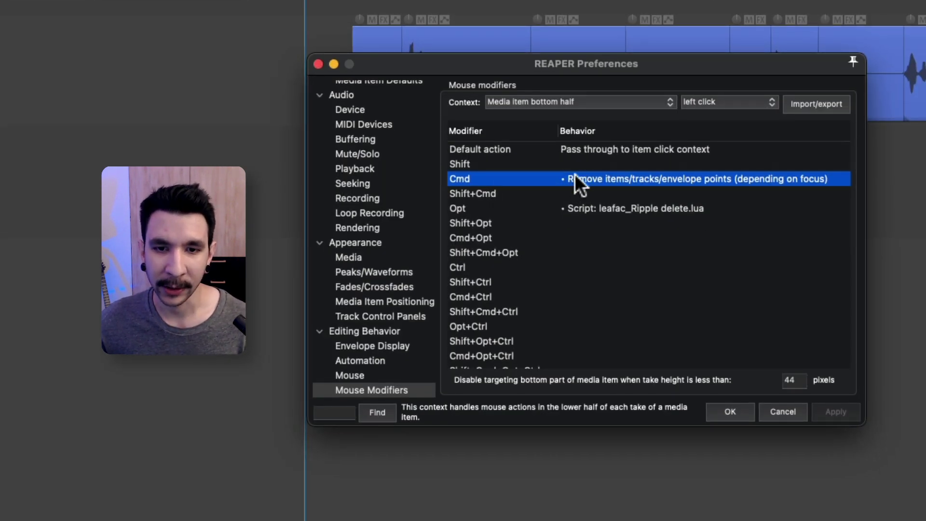
{"action": "double_click", "coordinate": [574, 175]}
{"action": "left_click", "coordinate": [598, 457]}
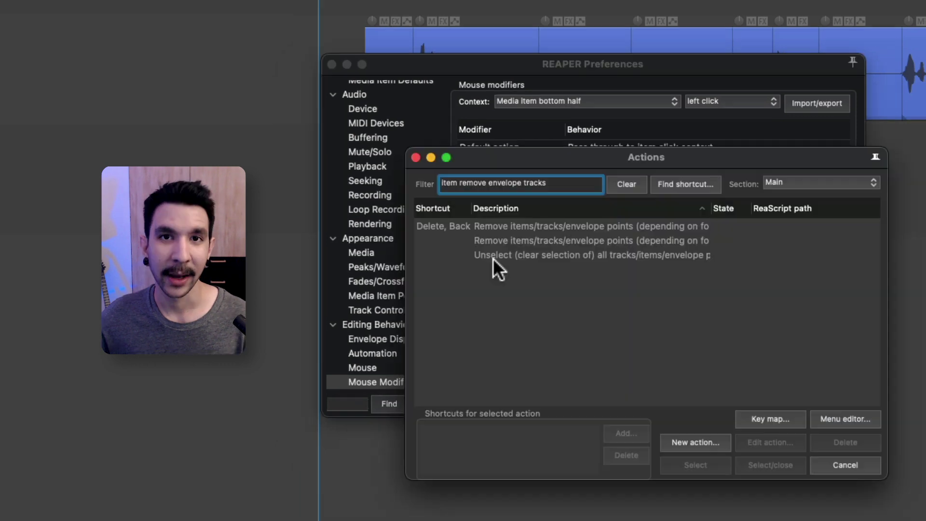
{"action": "left_click", "coordinate": [509, 229]}
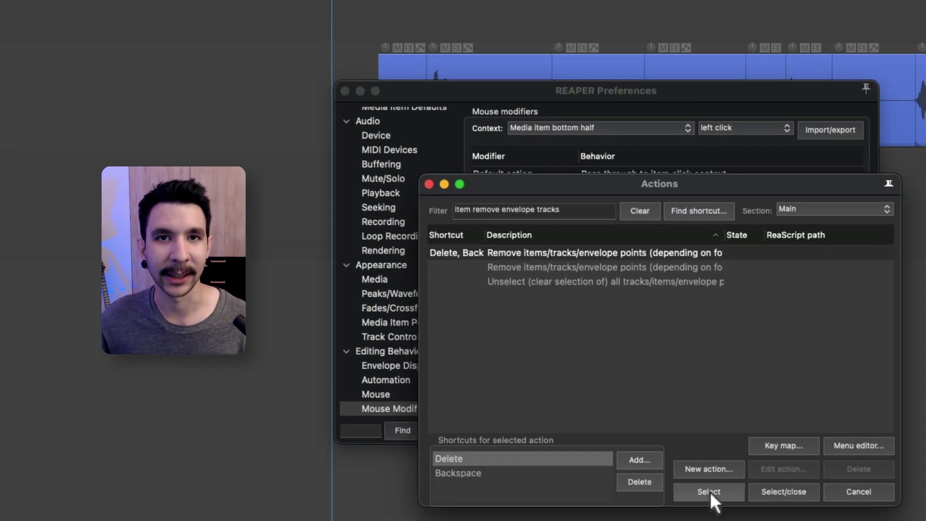
Step: Confirm the Cmd behaviour and Cmd-click four silent items off the track
{"action": "left_click", "coordinate": [709, 491]}
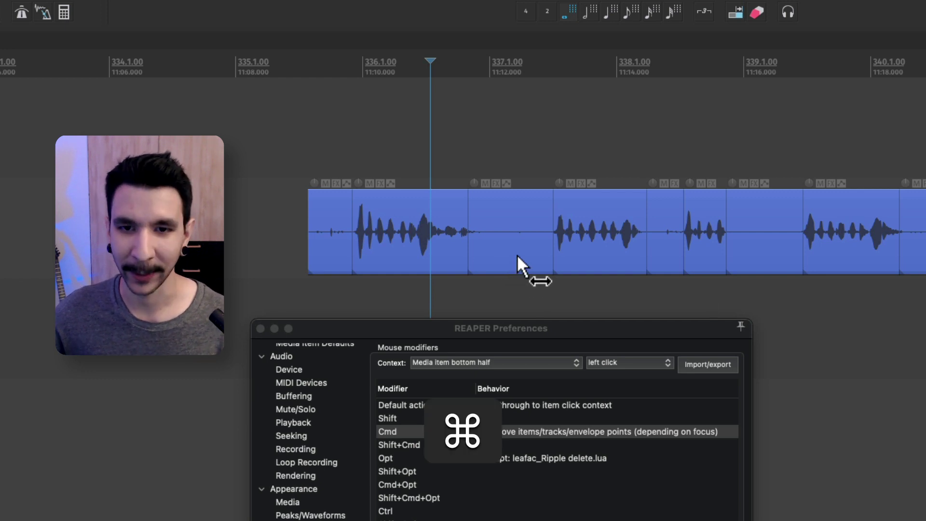
{"action": "left_click", "coordinate": [517, 254], "text": "super"}
{"action": "left_click", "coordinate": [664, 255], "text": "super"}
{"action": "left_click", "coordinate": [773, 256], "text": "super"}
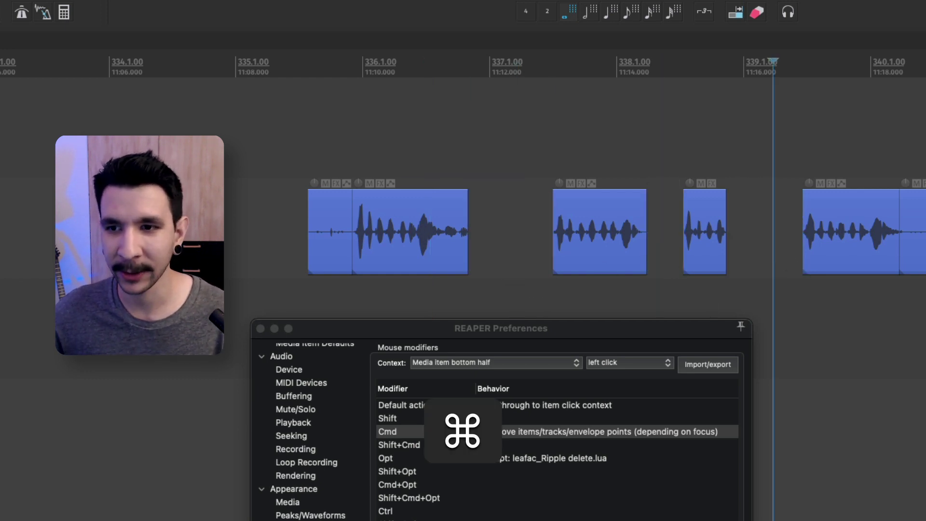
{"action": "left_click", "coordinate": [850, 263], "text": "super"}
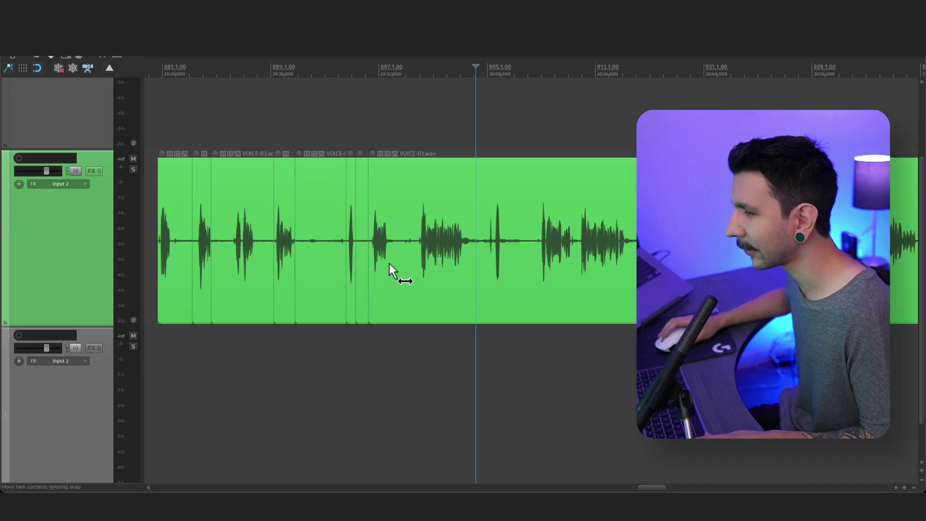
Step: Split the voice item with T and remove four short pieces of it
{"action": "key", "text": "t"}
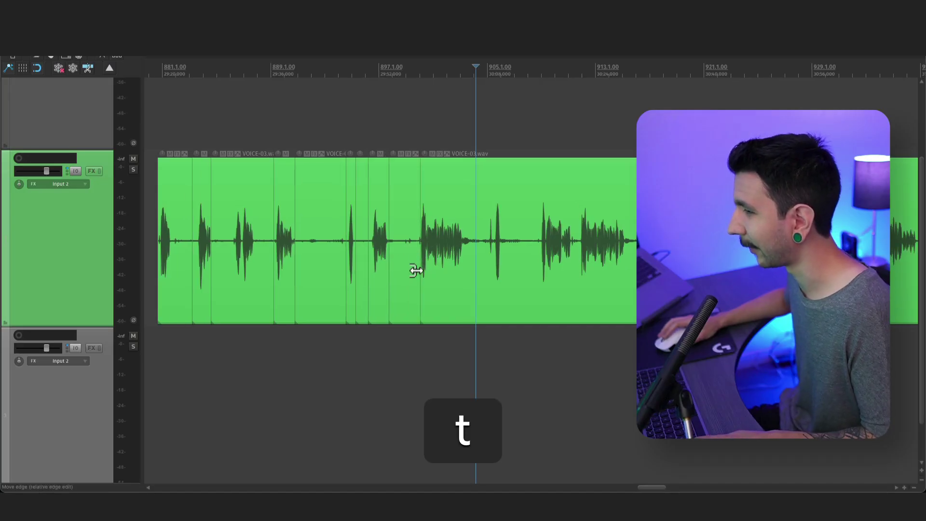
{"action": "left_click", "coordinate": [410, 282], "text": "super"}
{"action": "scroll", "coordinate": [359, 284], "scroll_direction": "left", "scroll_amount": 3}
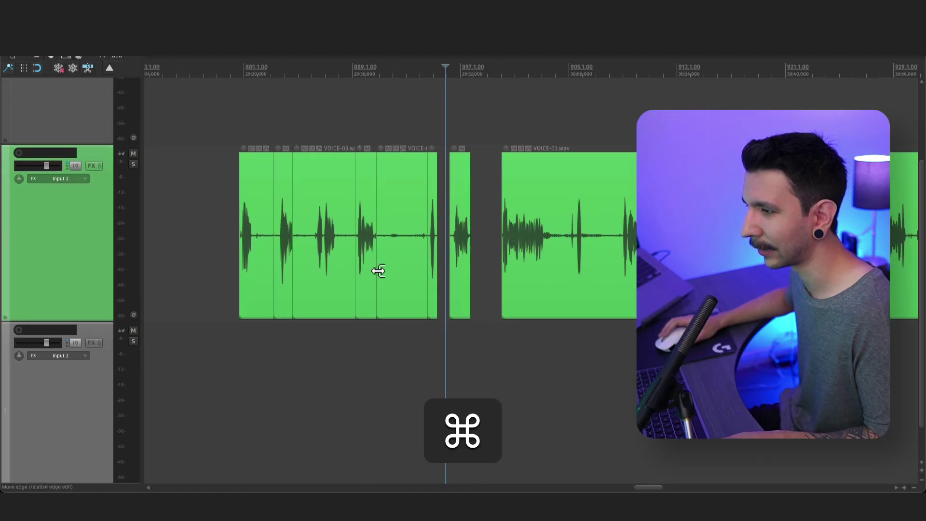
{"action": "left_click", "coordinate": [327, 282], "text": "super"}
{"action": "left_click", "coordinate": [393, 285], "text": "super"}
{"action": "left_click", "coordinate": [263, 284], "text": "super"}
Step: Split the VOICE-03 item again and Cmd-click to remove its selected pieces
{"action": "scroll", "coordinate": [569, 261], "scroll_direction": "right", "scroll_amount": 3}
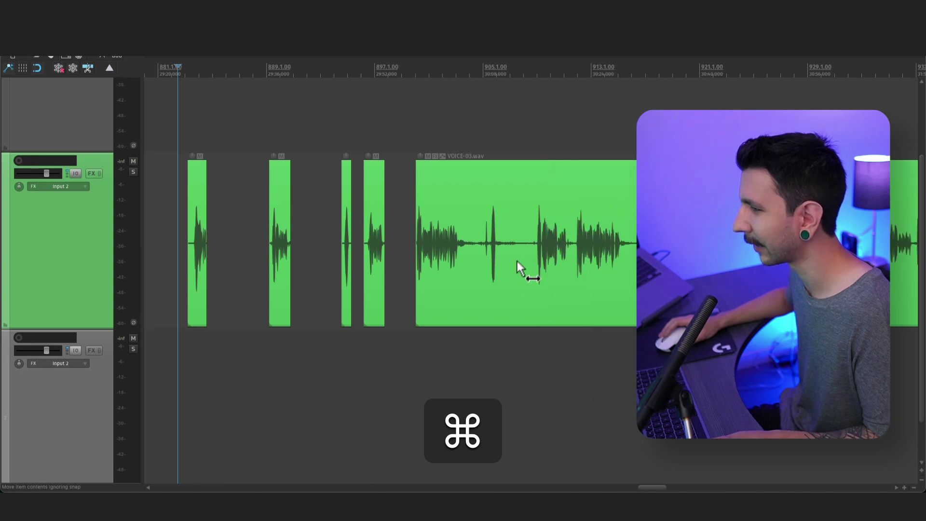
{"action": "scroll", "coordinate": [448, 271], "scroll_direction": "down", "scroll_amount": 3}
{"action": "key", "text": "t"}
{"action": "key", "text": "t"}
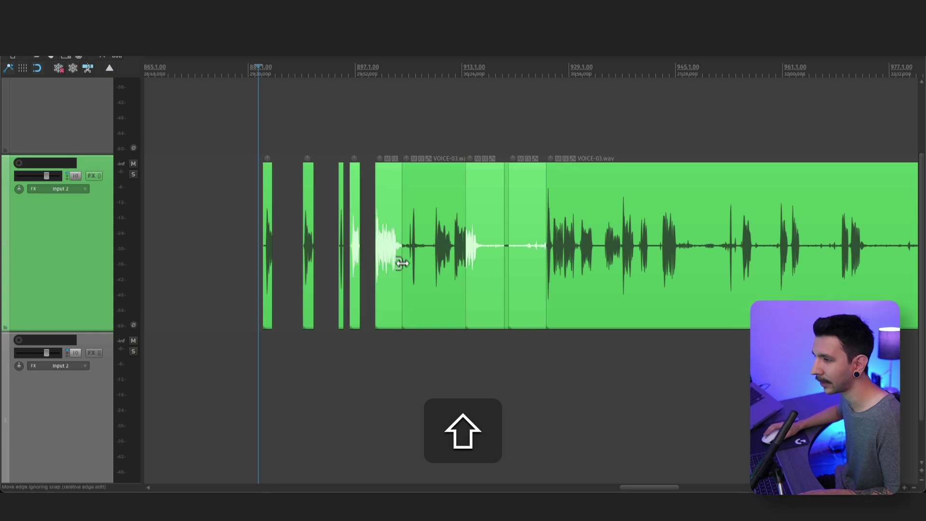
{"action": "key", "text": "super"}
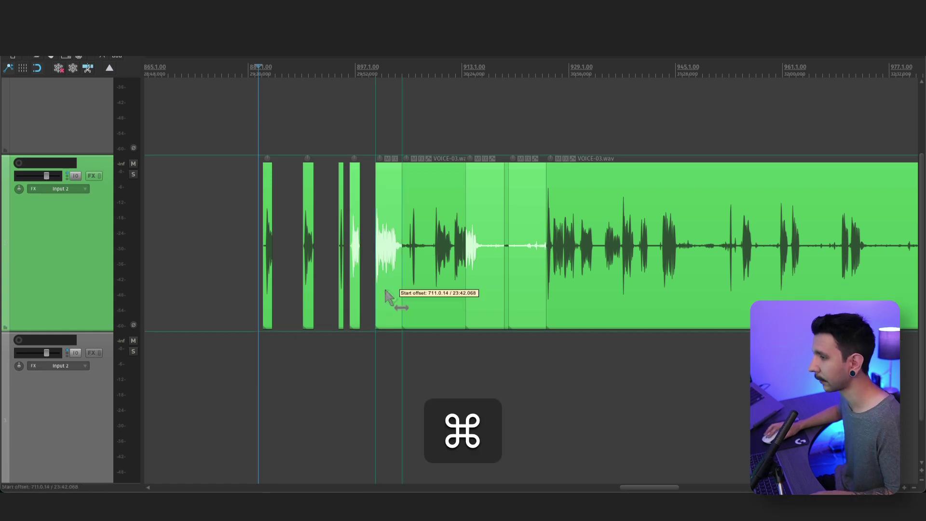
{"action": "left_click", "coordinate": [385, 292], "text": "super"}
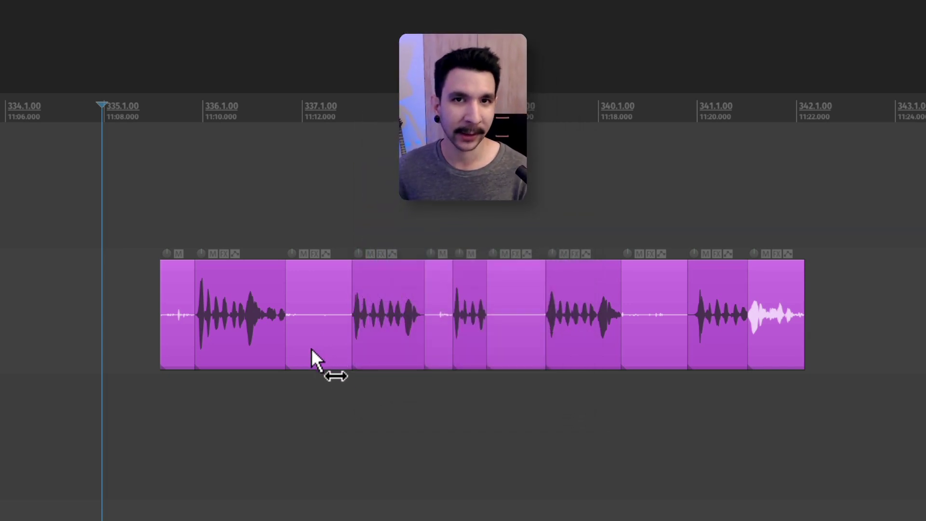
Step: Cmd-click the selected silent clips to delete them, then ripple-delete with Alt+Delete to close the gaps
{"action": "key", "text": "super"}
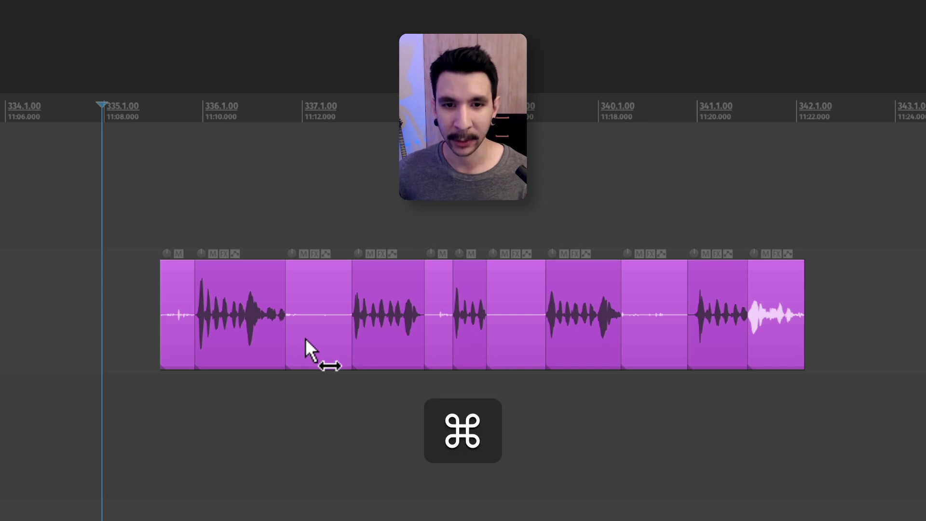
{"action": "left_click", "coordinate": [308, 342], "text": "super"}
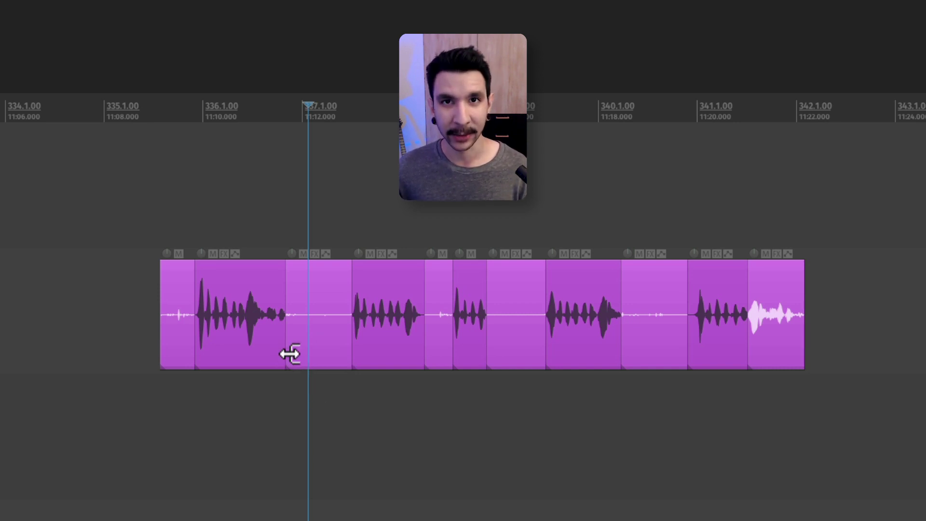
{"action": "key", "text": "alt+Delete"}
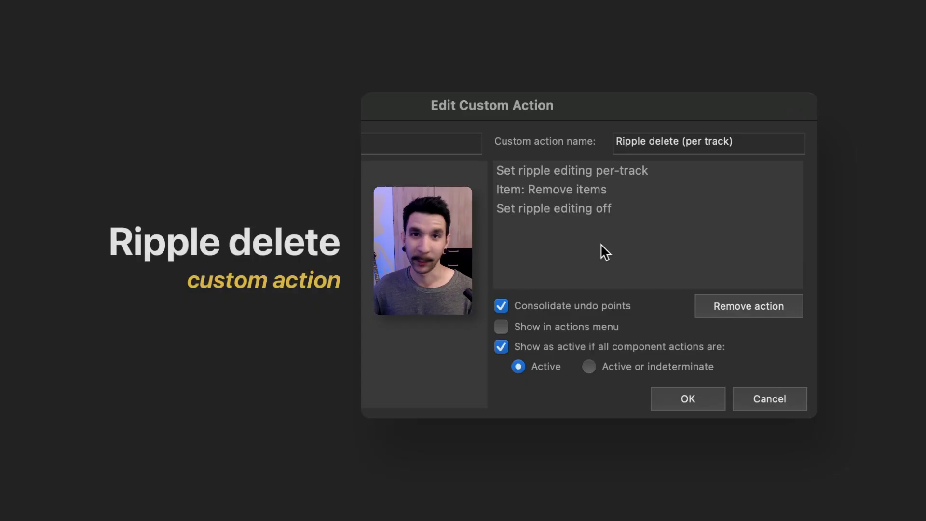
Step: Review the custom action's steps: per-track ripple editing, Item: Remove items, ripple editing off
{"action": "left_click", "coordinate": [597, 174]}
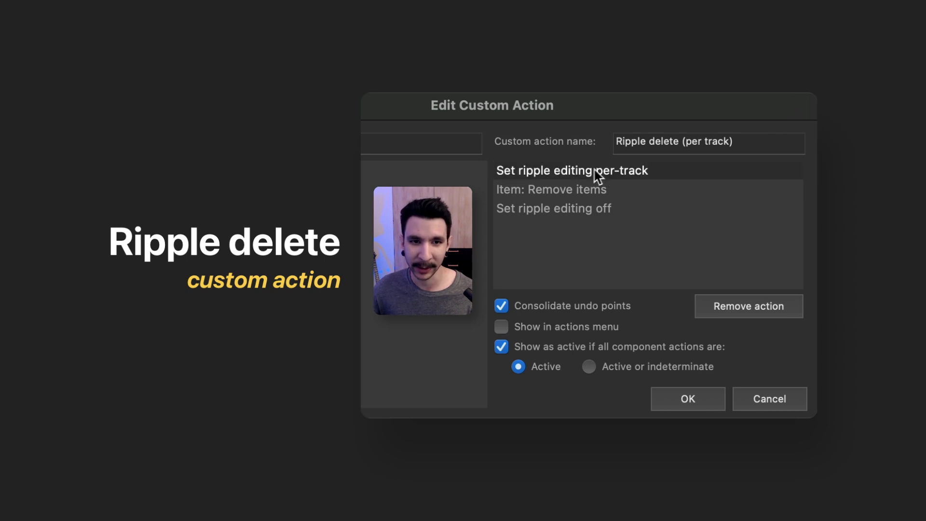
{"action": "left_click", "coordinate": [588, 196]}
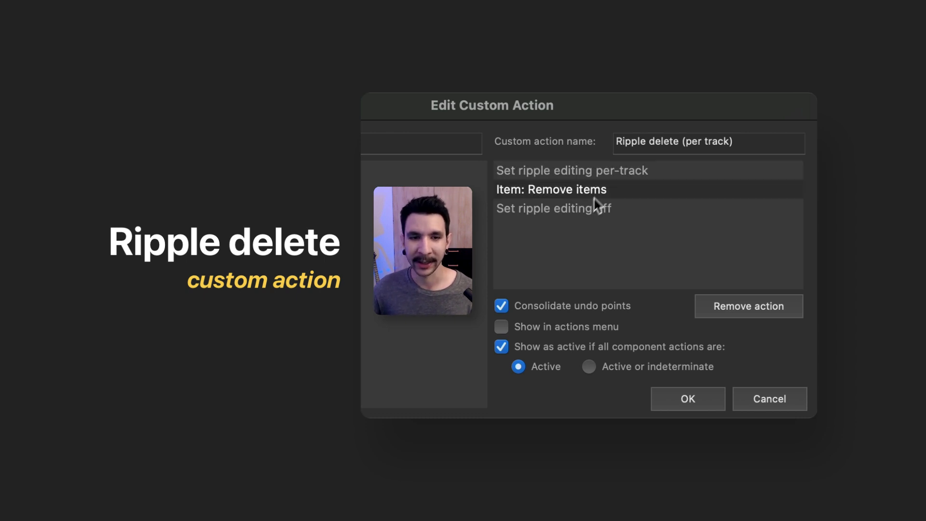
{"action": "left_click", "coordinate": [586, 212]}
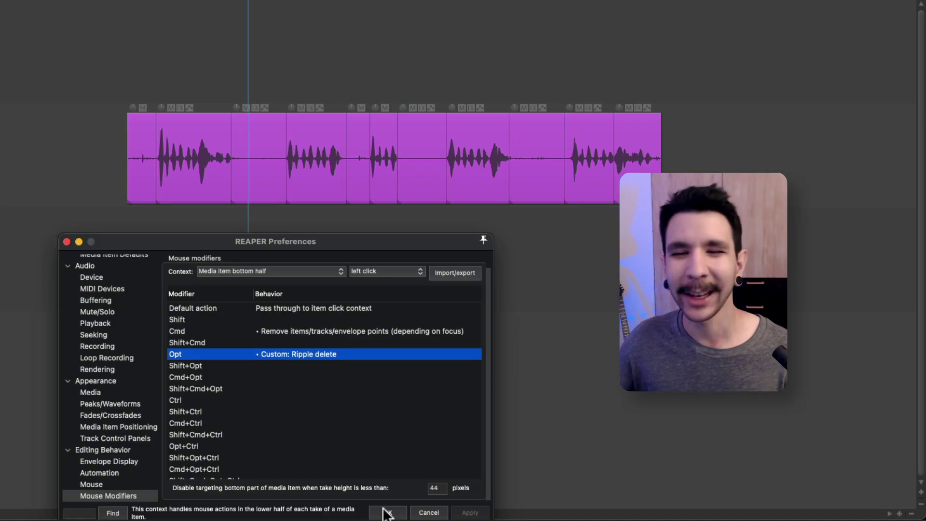
Step: Ripple-delete the five silent items with Opt-clicks, then undo the last two deletions
{"action": "key", "text": "Return"}
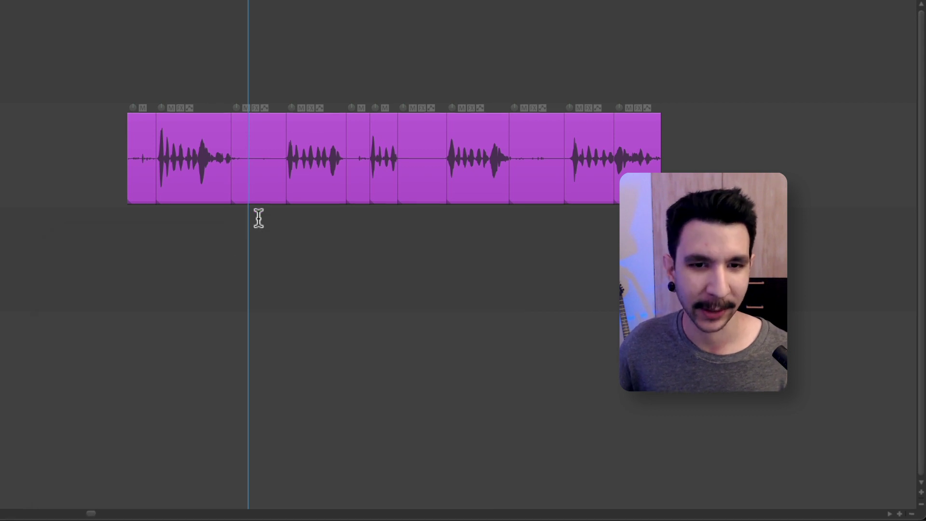
{"action": "left_click", "coordinate": [265, 196], "text": "alt"}
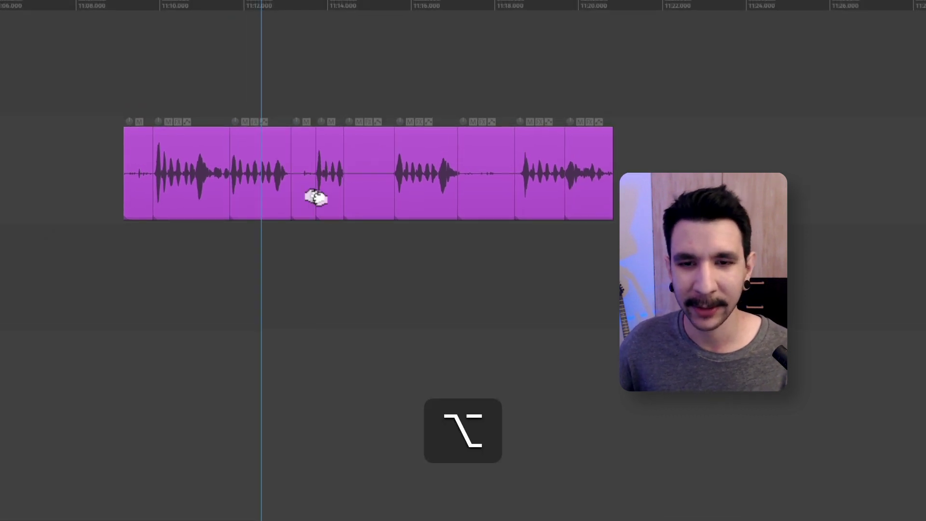
{"action": "left_click", "coordinate": [300, 198], "text": "alt"}
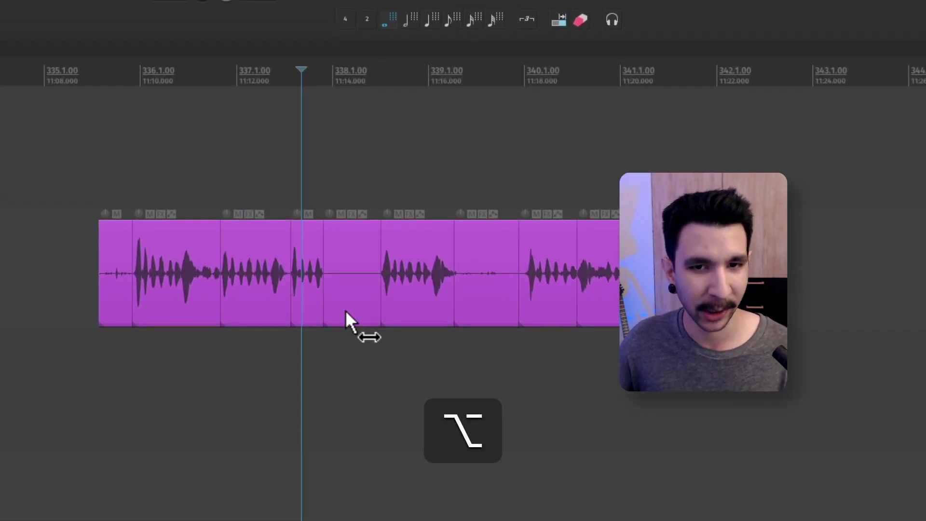
{"action": "left_click", "coordinate": [365, 203], "text": "alt"}
{"action": "left_click", "coordinate": [481, 197], "text": "alt"}
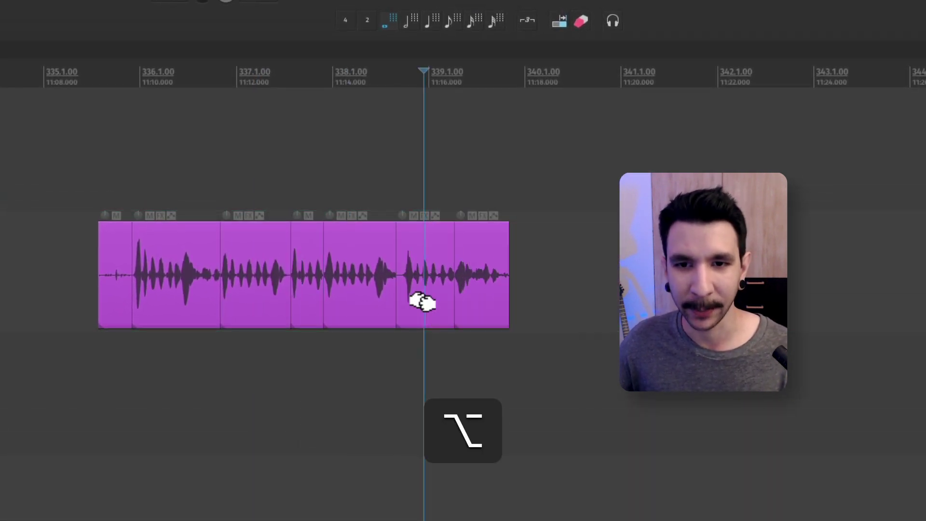
{"action": "left_click", "coordinate": [126, 311], "text": "alt"}
{"action": "key", "text": "super+z"}
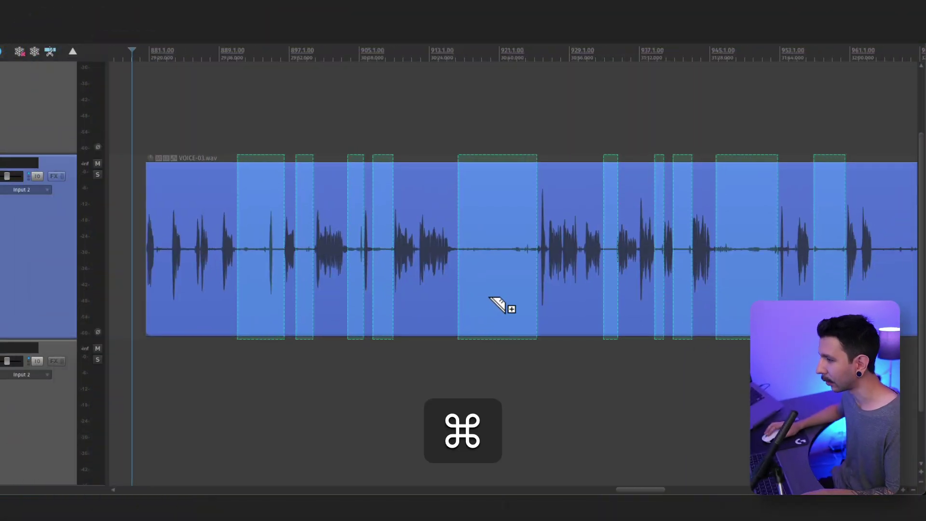
Step: Delete the razor-area contents and undo, ripple-delete the razor areas, then open Preferences
{"action": "key", "text": "Delete"}
{"action": "left_click", "coordinate": [494, 297]}
{"action": "key", "text": "super+z"}
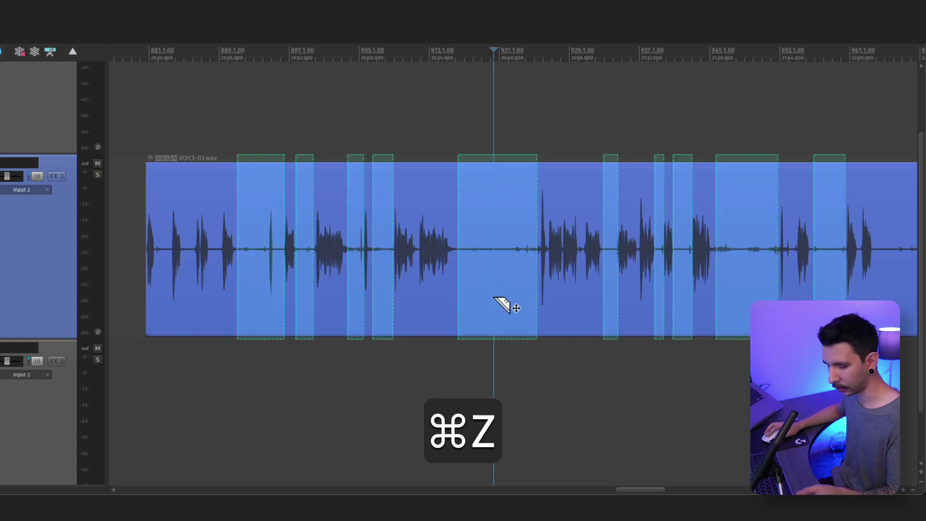
{"action": "key", "text": "Delete"}
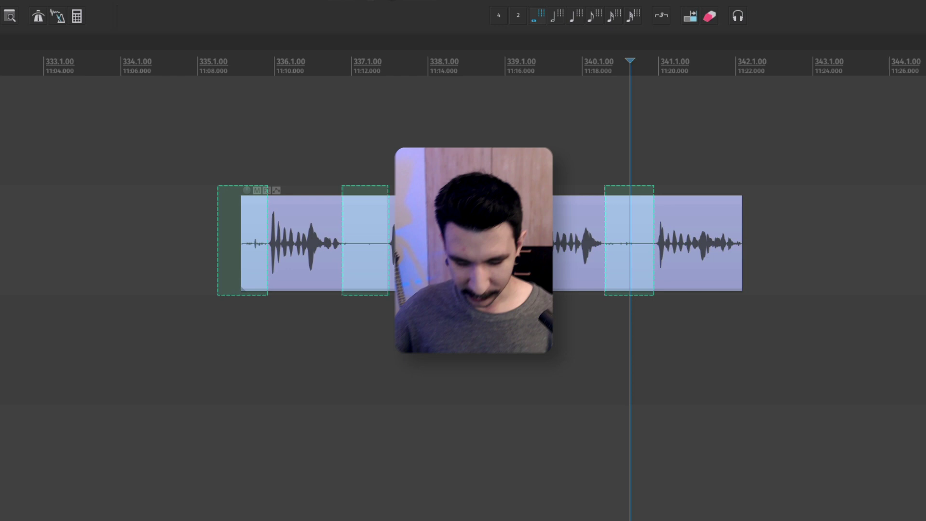
{"action": "key", "text": "super+comma"}
Step: Keep the Razor edit area context with left click and check the Cmd modifier behaviour
{"action": "left_click_drag", "start_coordinate": [453, 327], "coordinate": [475, 220]}
{"action": "left_click", "coordinate": [462, 253]}
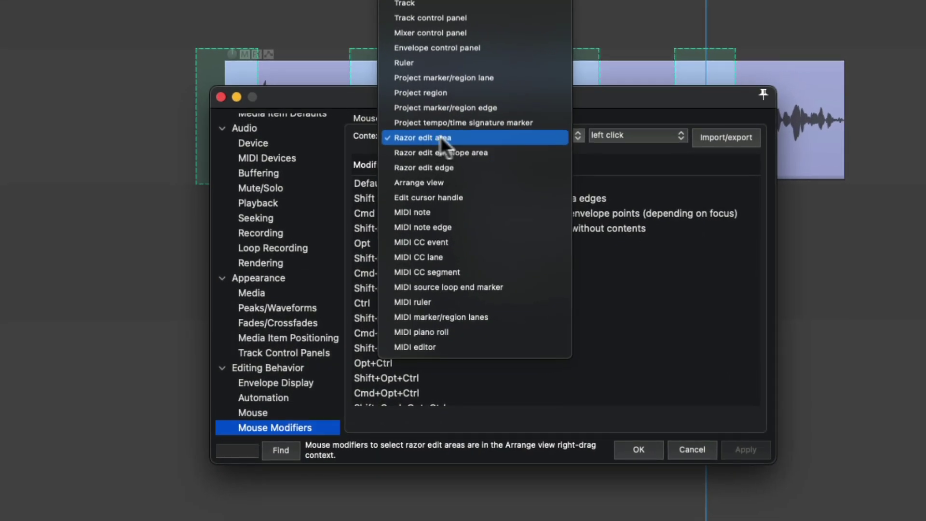
{"action": "left_click", "coordinate": [438, 138]}
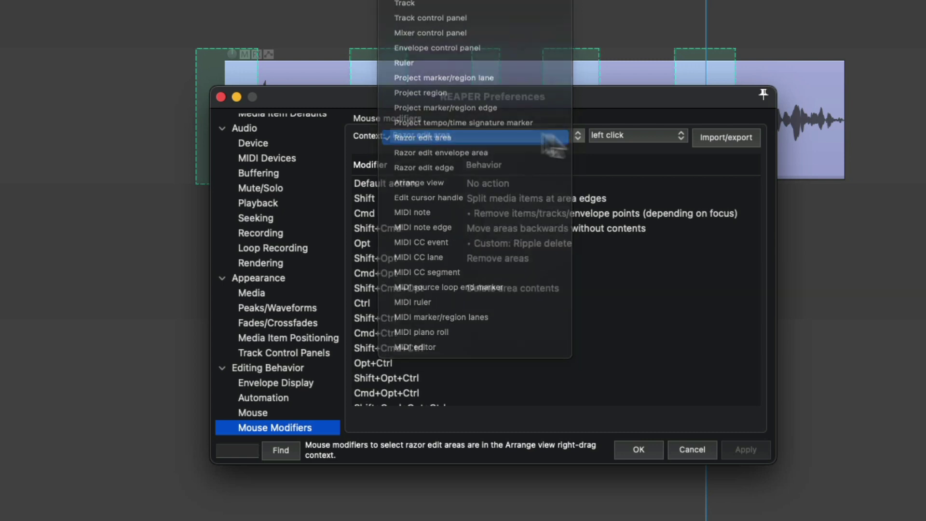
{"action": "left_click", "coordinate": [600, 136]}
{"action": "left_click", "coordinate": [511, 213]}
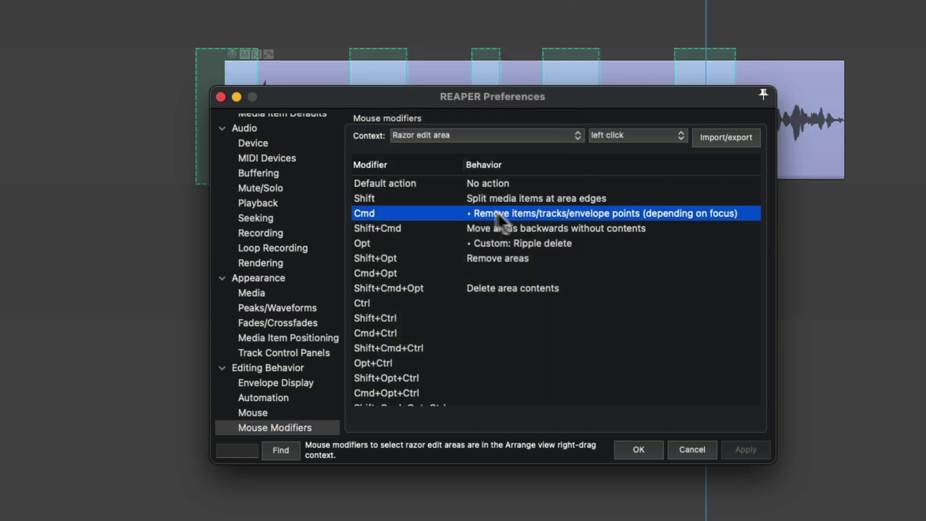
Step: Set the Opt modifier to Custom: Ripple delete and close Preferences with OK
{"action": "left_click_drag", "start_coordinate": [482, 103], "coordinate": [490, 182]}
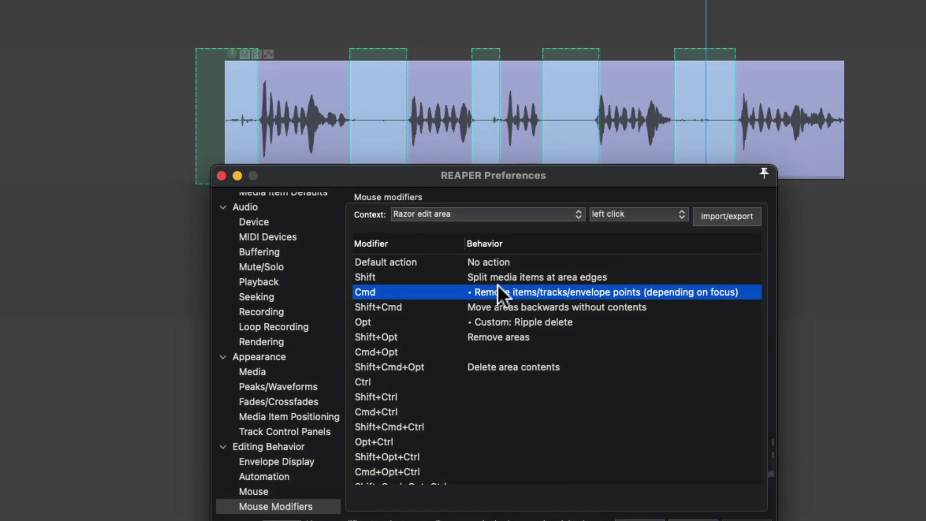
{"action": "left_click", "coordinate": [482, 334]}
{"action": "left_click", "coordinate": [485, 320]}
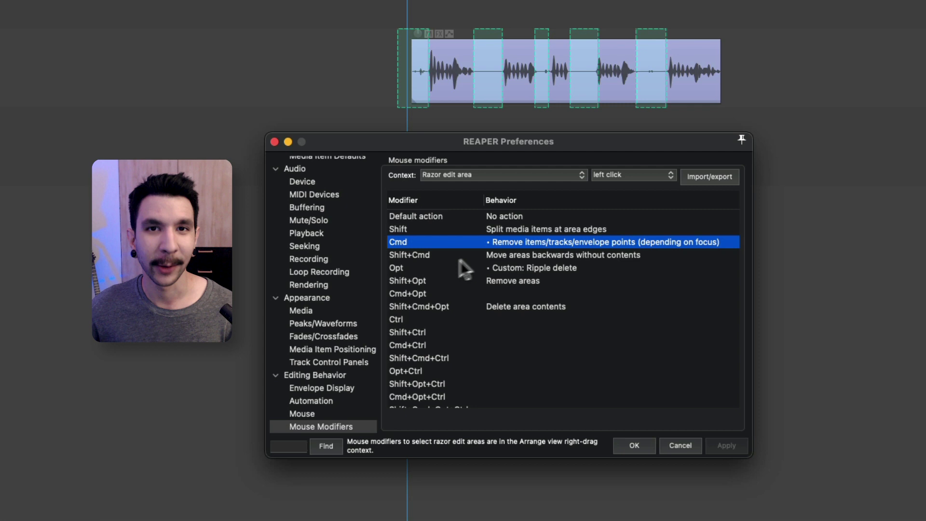
{"action": "left_click", "coordinate": [520, 270]}
{"action": "left_click", "coordinate": [629, 446]}
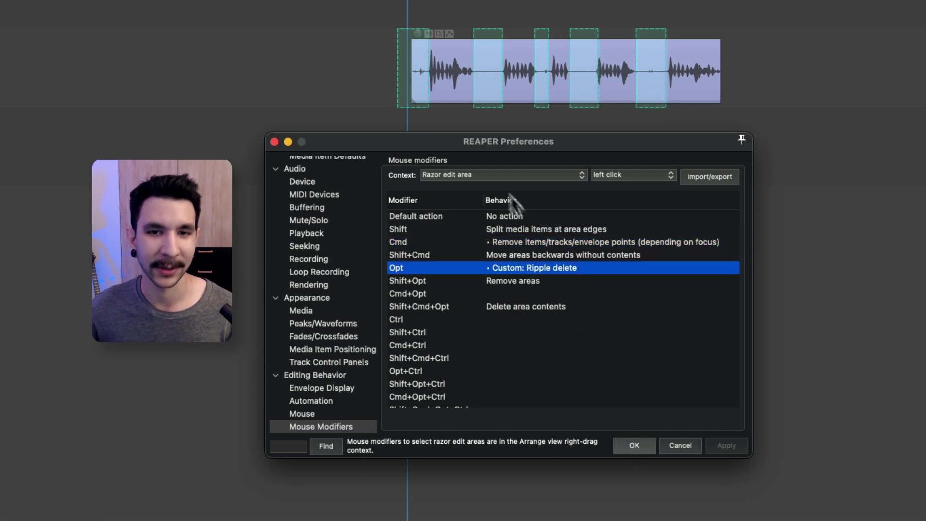
Step: Try razor deletes with undo, then ripple-delete the silences and select a range over the middle clips
{"action": "left_click", "coordinate": [425, 107], "text": "super"}
{"action": "key", "text": "super+z"}
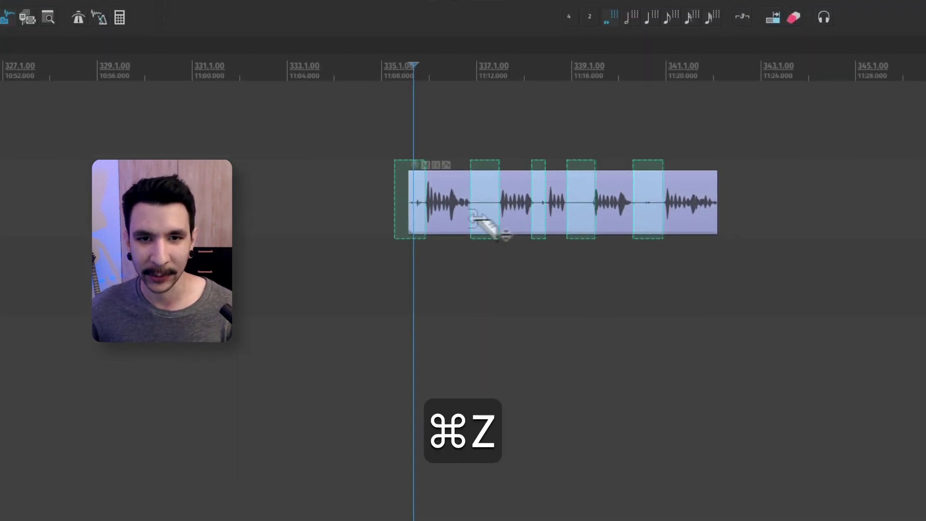
{"action": "left_click", "coordinate": [482, 234], "text": "super"}
{"action": "key", "text": "super+z"}
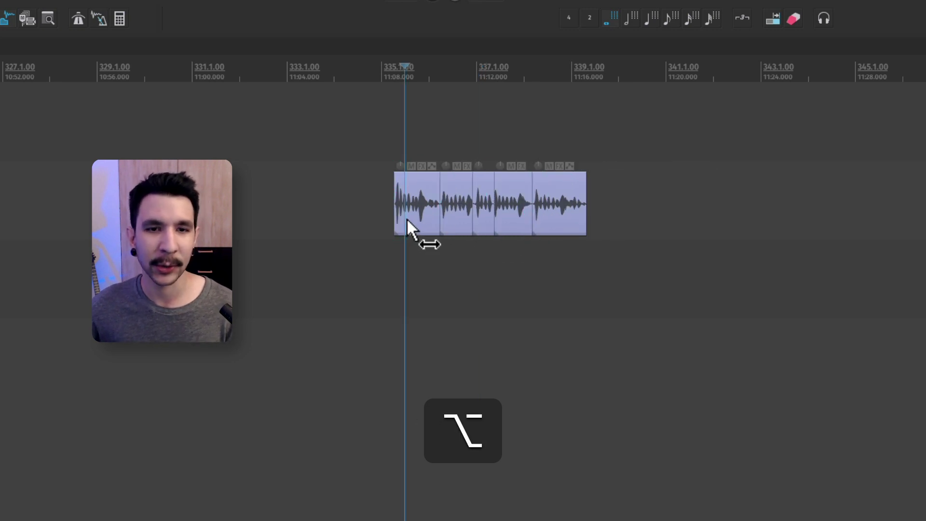
{"action": "left_click", "coordinate": [458, 202], "text": "alt"}
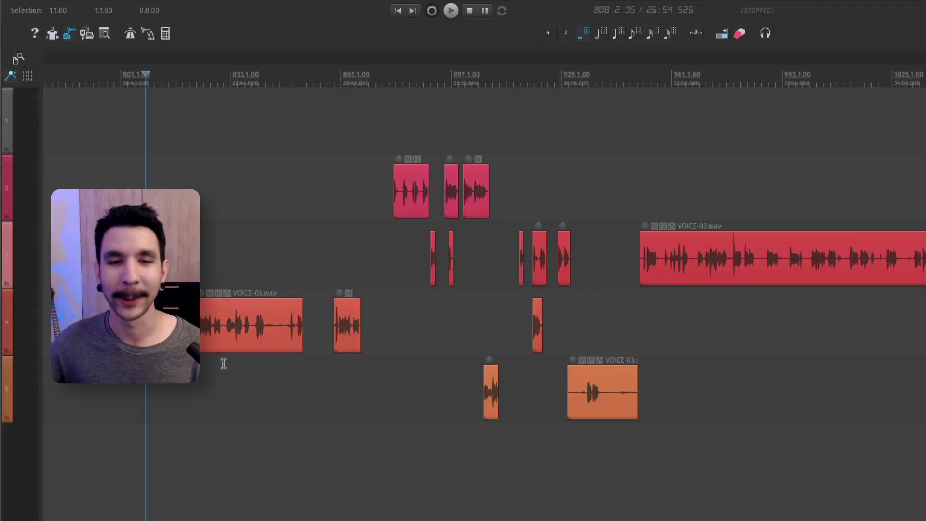
{"action": "left_click_drag", "start_coordinate": [371, 119], "coordinate": [512, 375]}
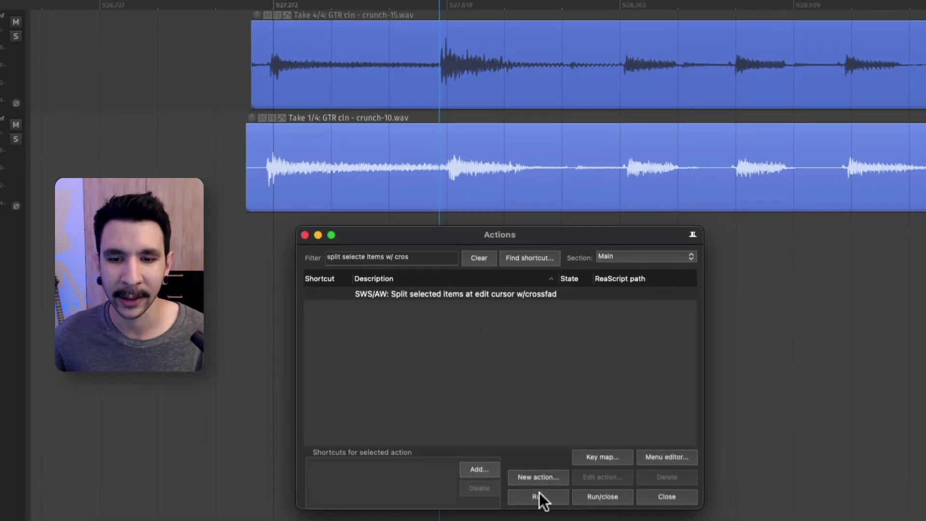
Step: Run the SWS/AW split-with-crossfade action on the lower guitar take at the edit cursor
{"action": "left_click", "coordinate": [536, 489]}
{"action": "scroll", "coordinate": [480, 174], "scroll_direction": "up", "scroll_amount": 5}
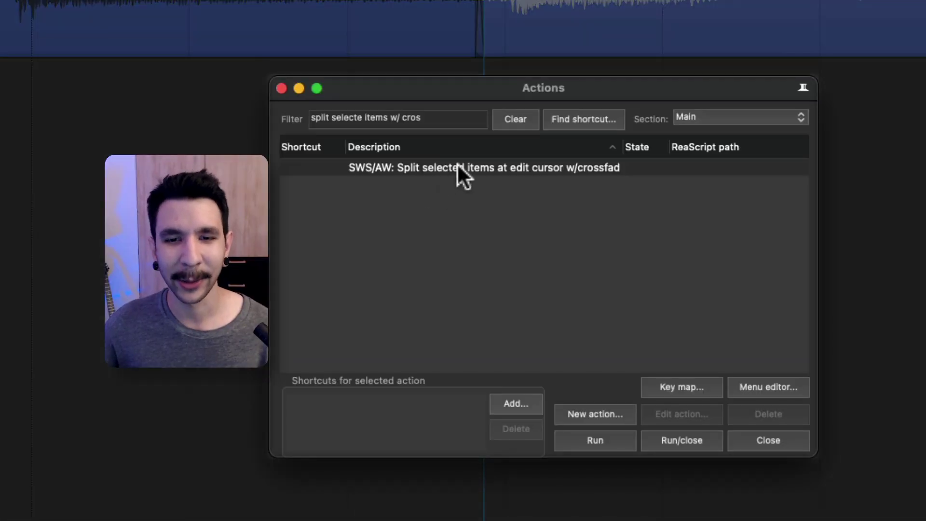
Step: Add the SWS/AW split-with-crossfade action as a main toolbar button via Customize toolbar
{"action": "right_click", "coordinate": [435, 285]}
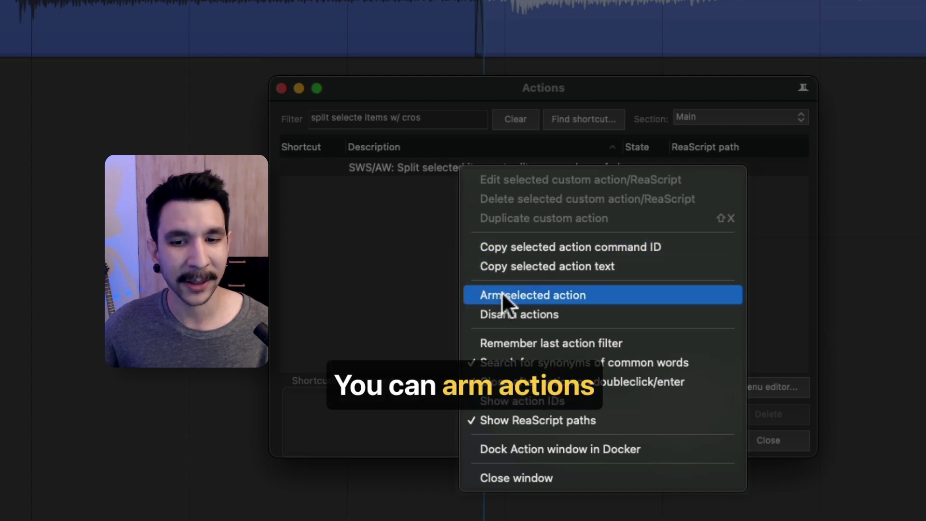
{"action": "left_click", "coordinate": [366, 266]}
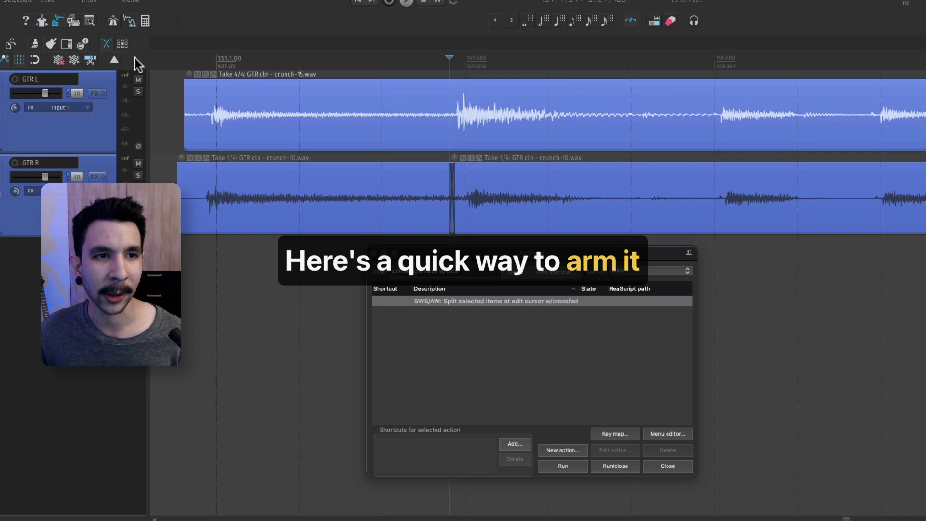
{"action": "right_click", "coordinate": [135, 58]}
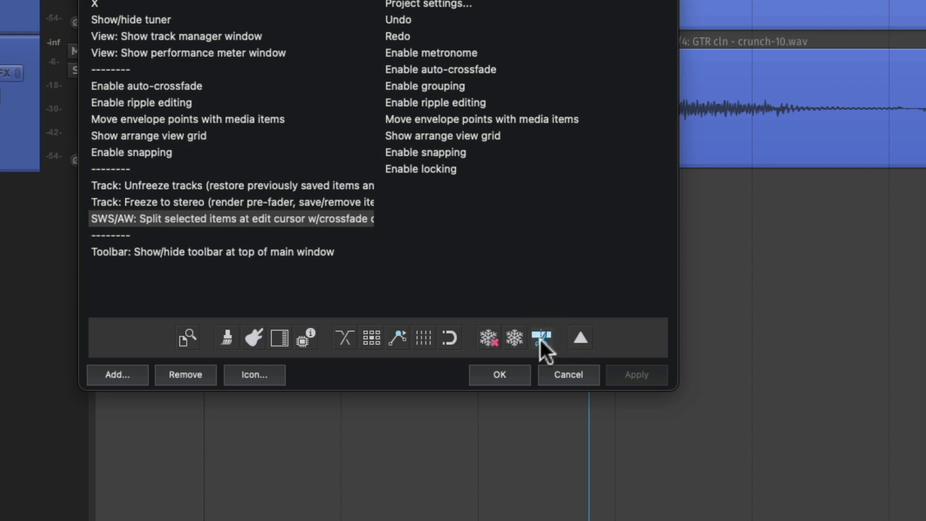
{"action": "left_click", "coordinate": [500, 375]}
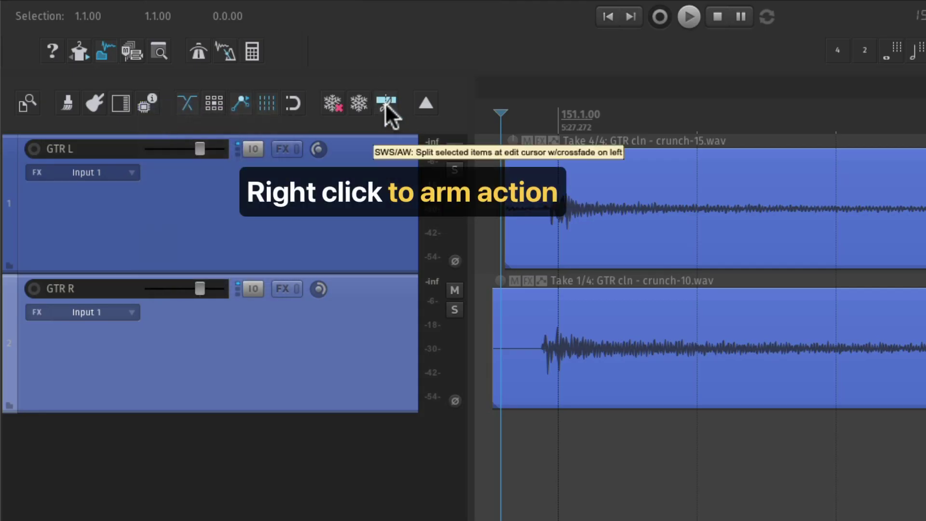
Step: Arm the toolbar split button, split both guitar takes at the transient, and slip the top piece's audio
{"action": "right_click", "coordinate": [385, 102]}
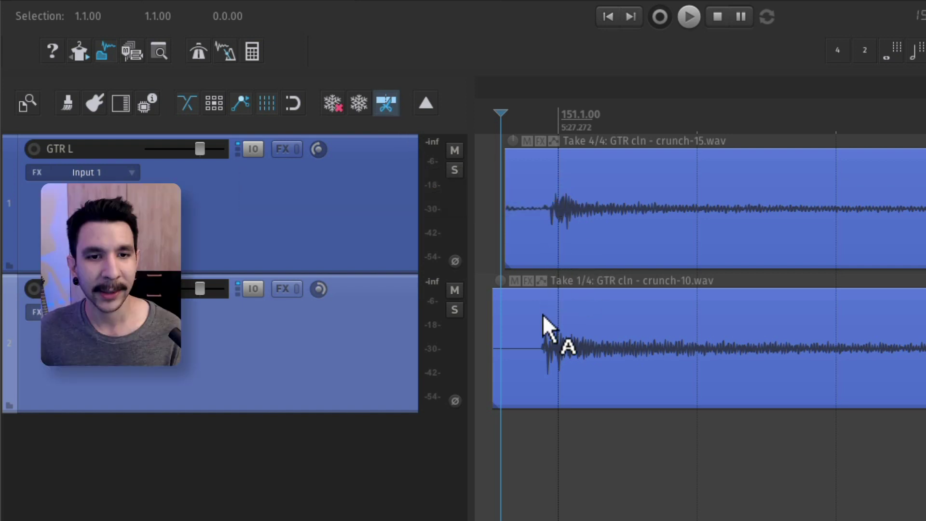
{"action": "left_click", "coordinate": [539, 345]}
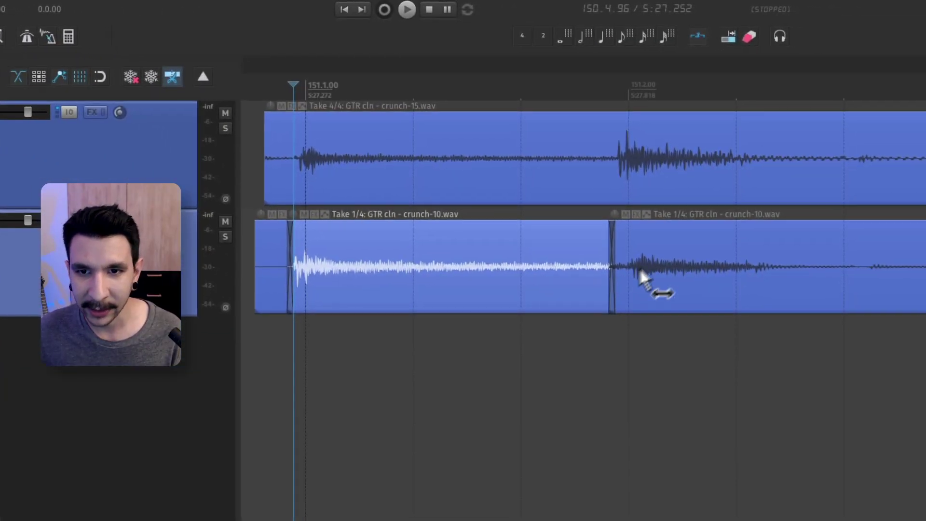
{"action": "left_click", "coordinate": [611, 159]}
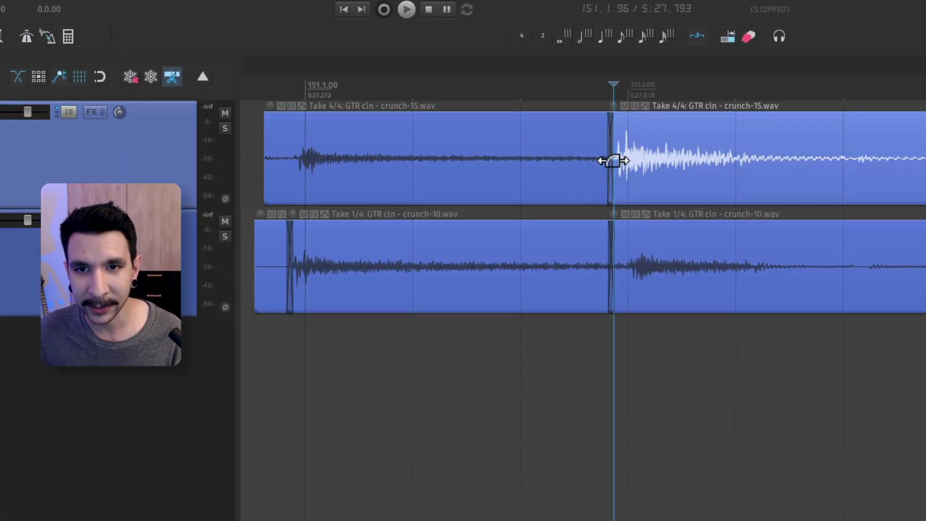
{"action": "left_click", "coordinate": [297, 164]}
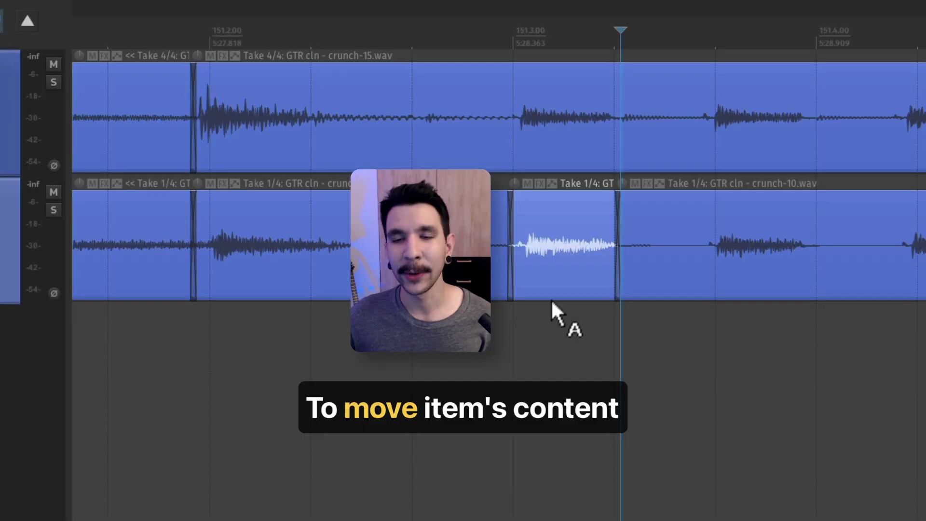
{"action": "left_click_drag", "start_coordinate": [571, 272], "coordinate": [554, 273]}
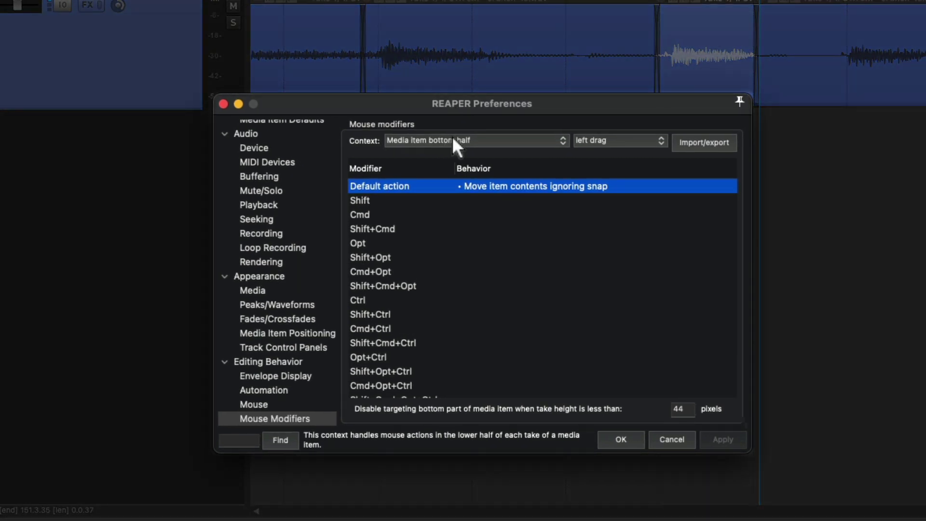
Step: Set the Media item bottom half left-drag default to Move item contents, ignoring snap
{"action": "left_click", "coordinate": [528, 168]}
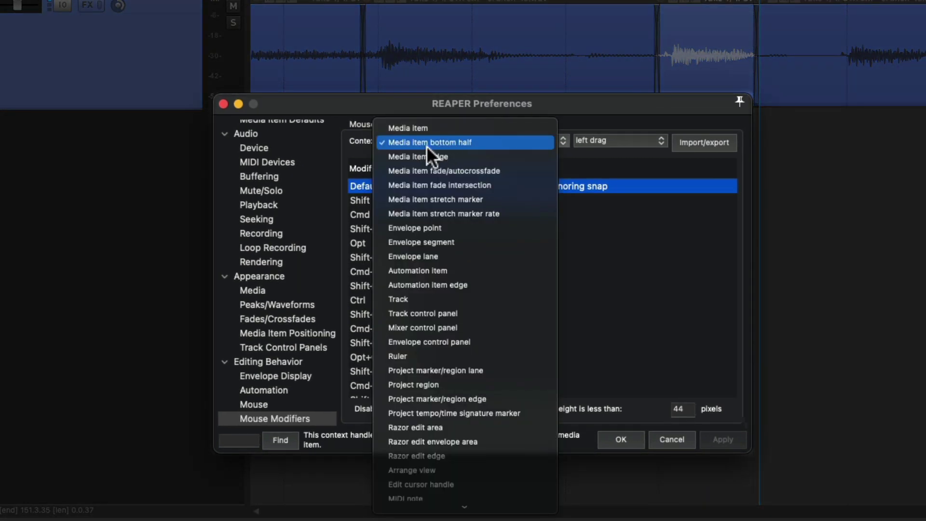
{"action": "left_click", "coordinate": [622, 143]}
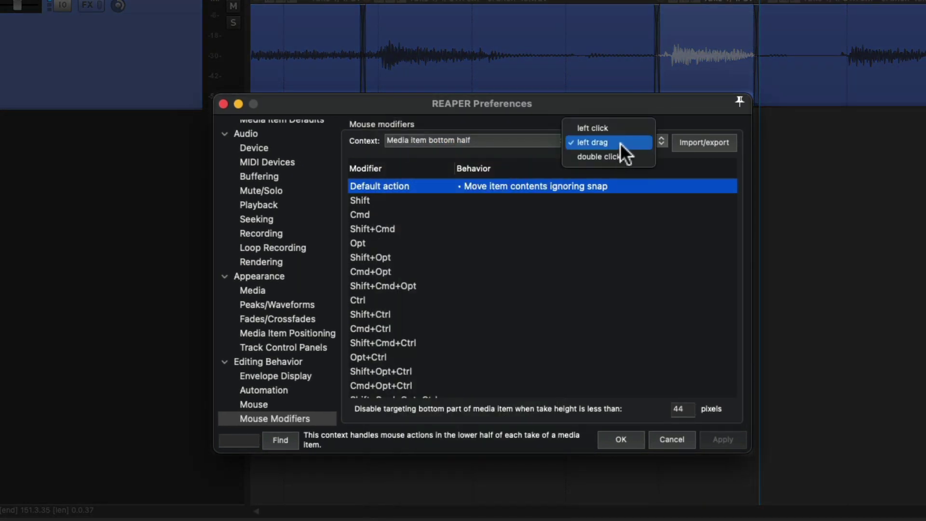
{"action": "left_click", "coordinate": [620, 143]}
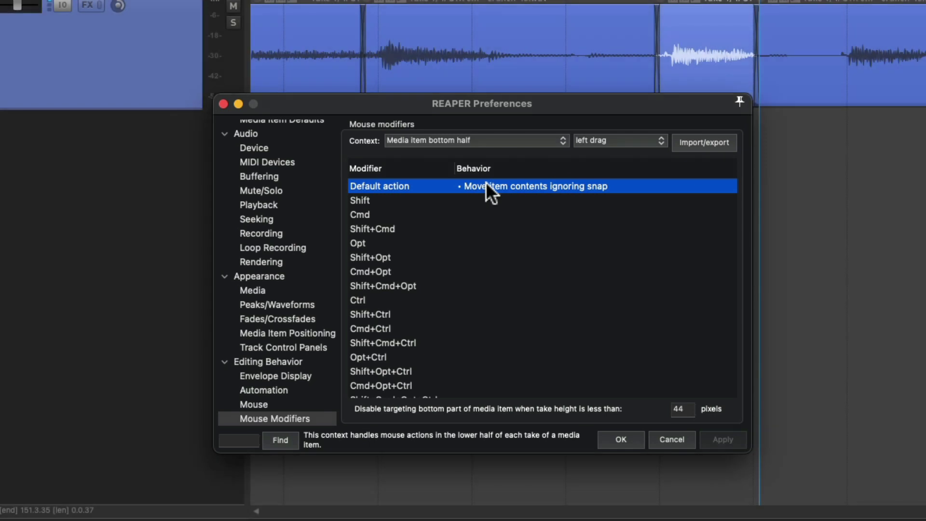
{"action": "left_click", "coordinate": [486, 182]}
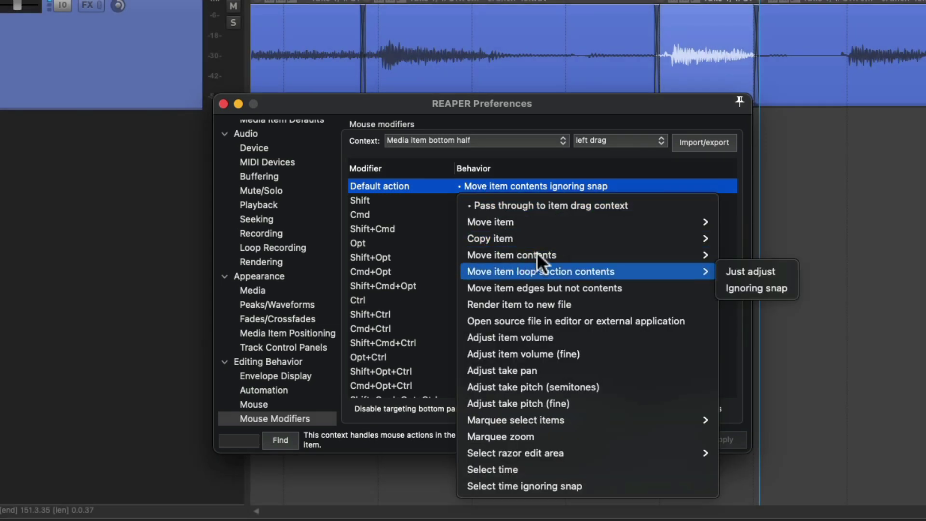
{"action": "mouse_move", "coordinate": [537, 252]}
{"action": "left_click", "coordinate": [483, 186]}
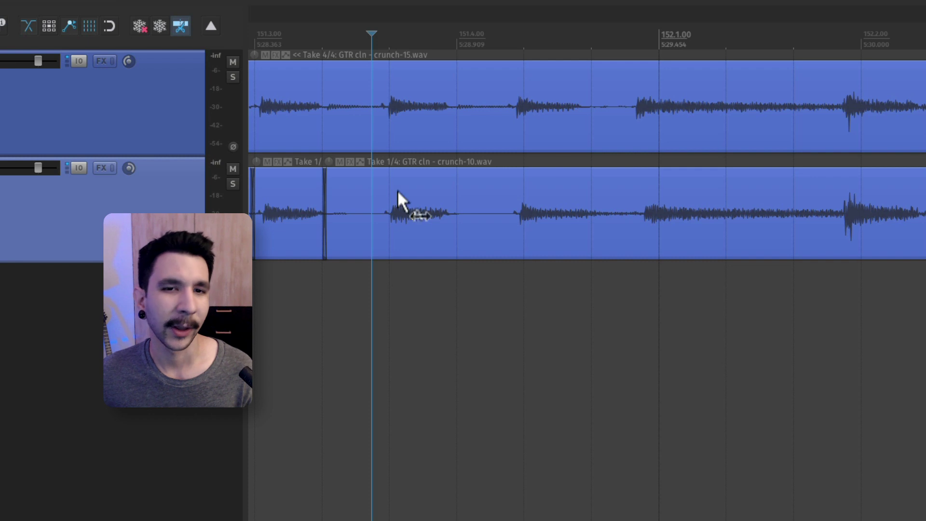
Step: Split the bottom guitar item at two points and slide the right piece's audio later
{"action": "left_click", "coordinate": [407, 215]}
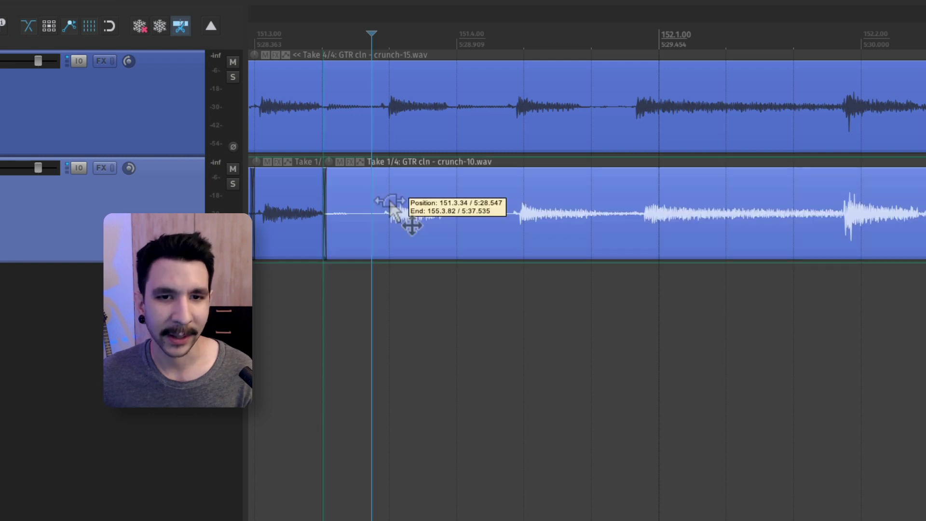
{"action": "left_click", "coordinate": [511, 217]}
{"action": "key", "text": "s"}
{"action": "left_click", "coordinate": [633, 214]}
{"action": "key", "text": "s"}
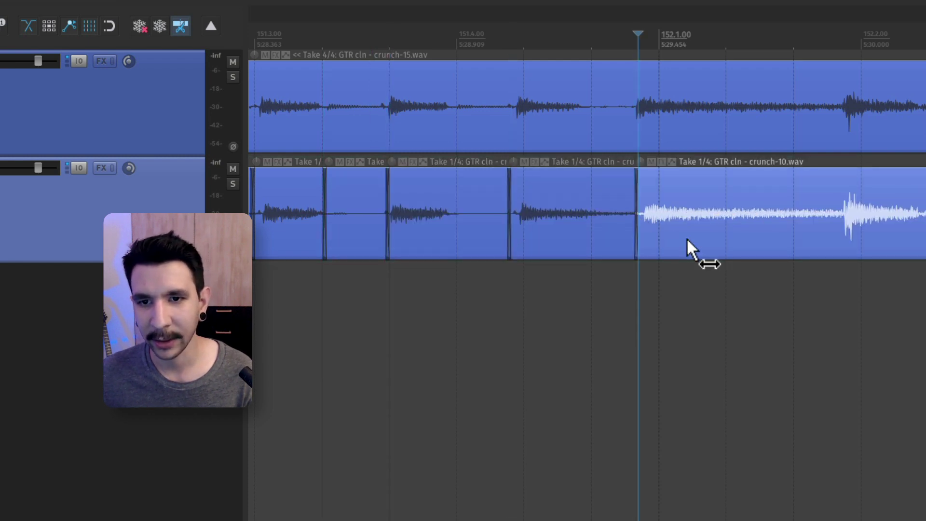
{"action": "left_click_drag", "start_coordinate": [688, 241], "coordinate": [701, 244]}
{"action": "left_click", "coordinate": [557, 238]}
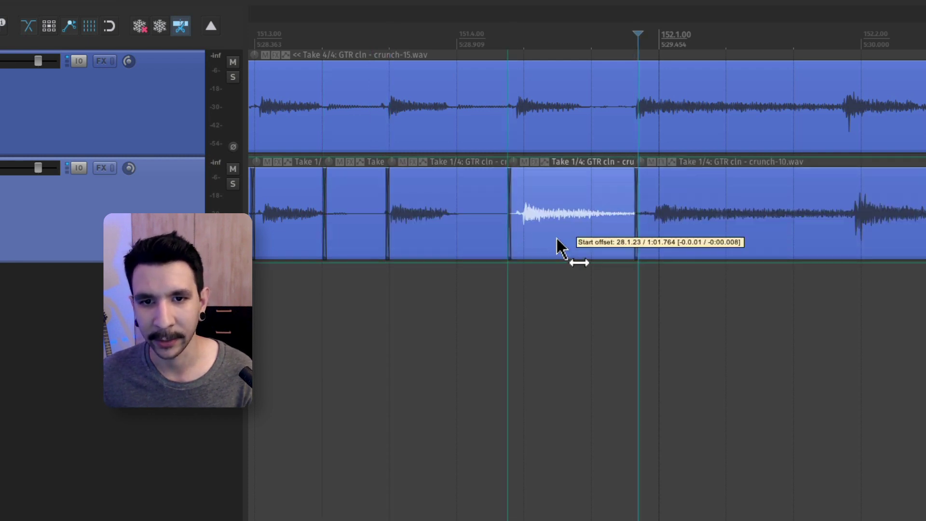
Step: Split the top guitar item at two points and slip the audio in its middle piece
{"action": "left_click", "coordinate": [518, 130]}
{"action": "key", "text": "s"}
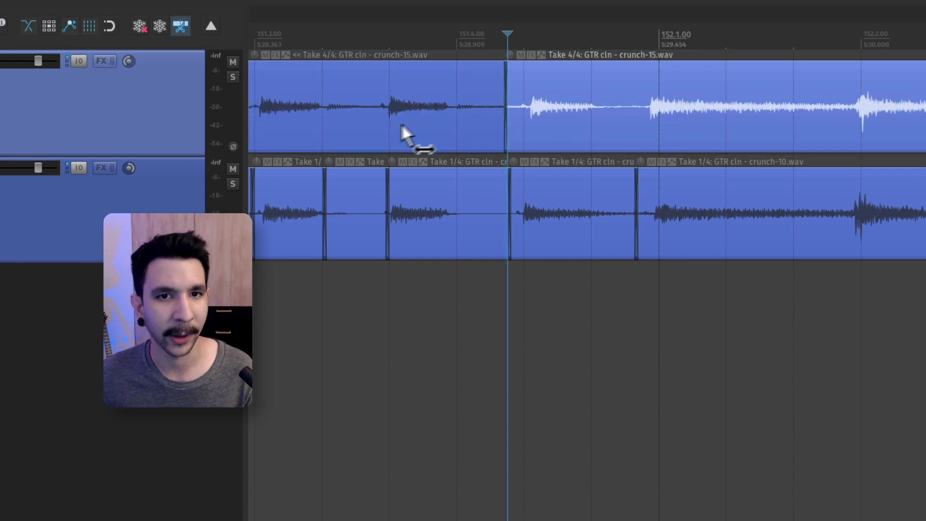
{"action": "left_click", "coordinate": [381, 128]}
{"action": "key", "text": "s"}
{"action": "left_click_drag", "start_coordinate": [393, 124], "coordinate": [428, 139]}
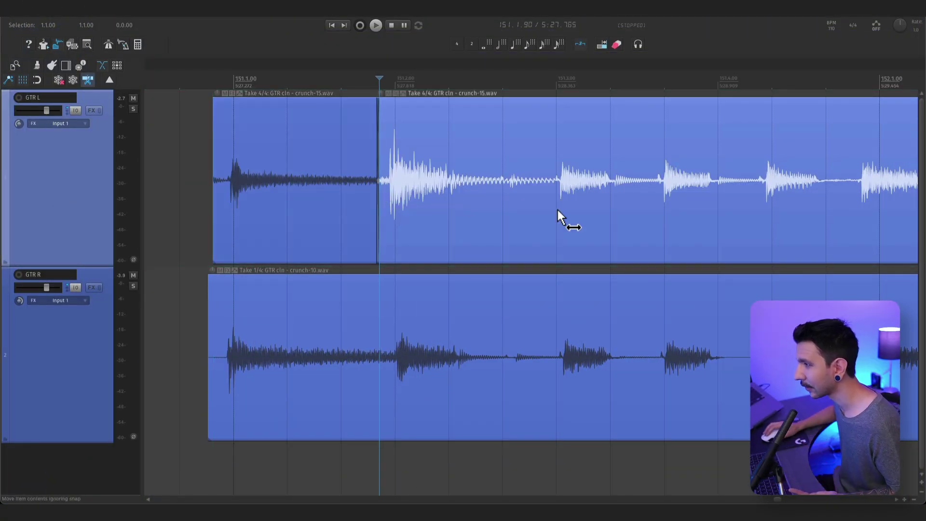
Step: Split the top item again, slip the middle top piece's audio, and split the bottom item at three matching points
{"action": "left_click", "coordinate": [545, 203]}
{"action": "key", "text": "s"}
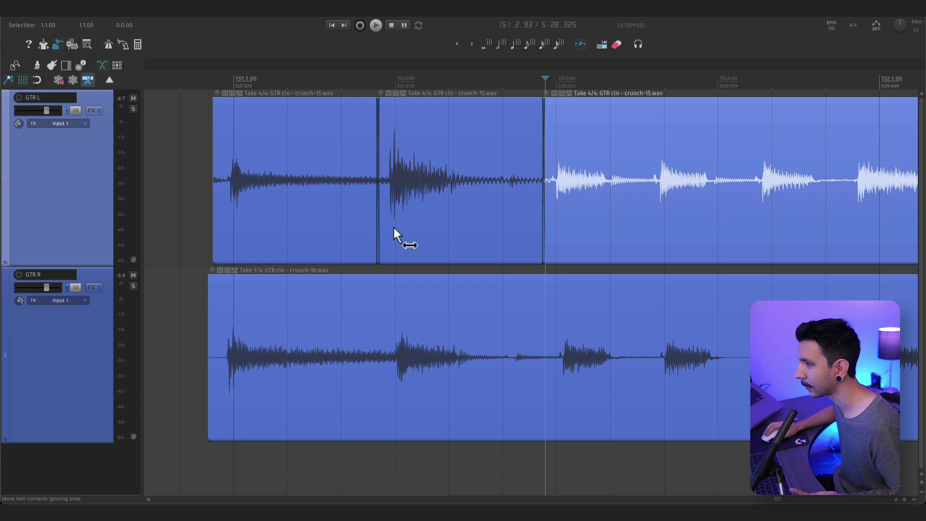
{"action": "left_click_drag", "start_coordinate": [393, 229], "coordinate": [441, 239]}
{"action": "left_click", "coordinate": [411, 347]}
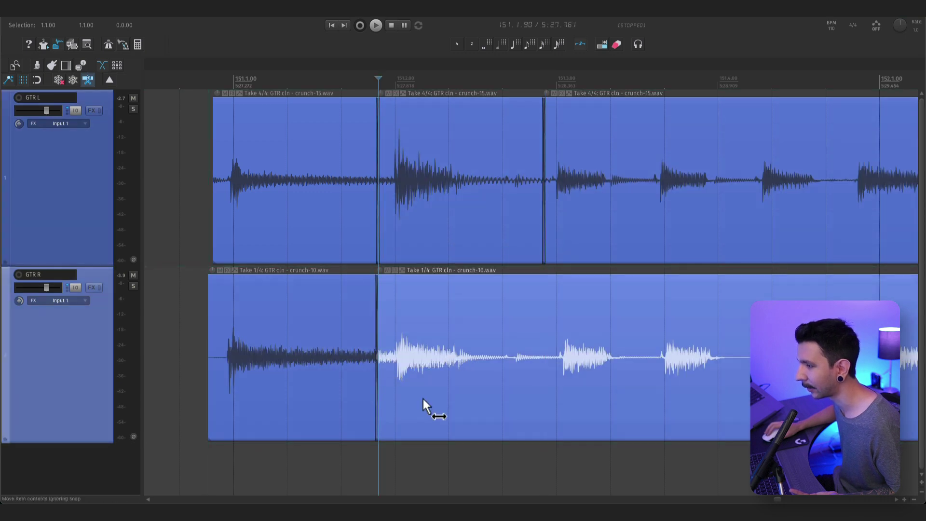
{"action": "left_click", "coordinate": [533, 400]}
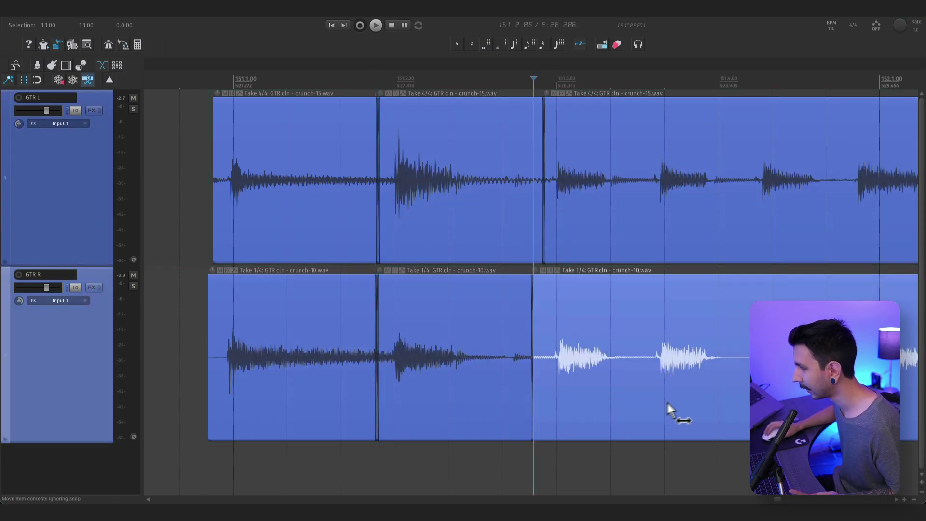
{"action": "left_click", "coordinate": [642, 404]}
{"action": "left_click", "coordinate": [642, 227]}
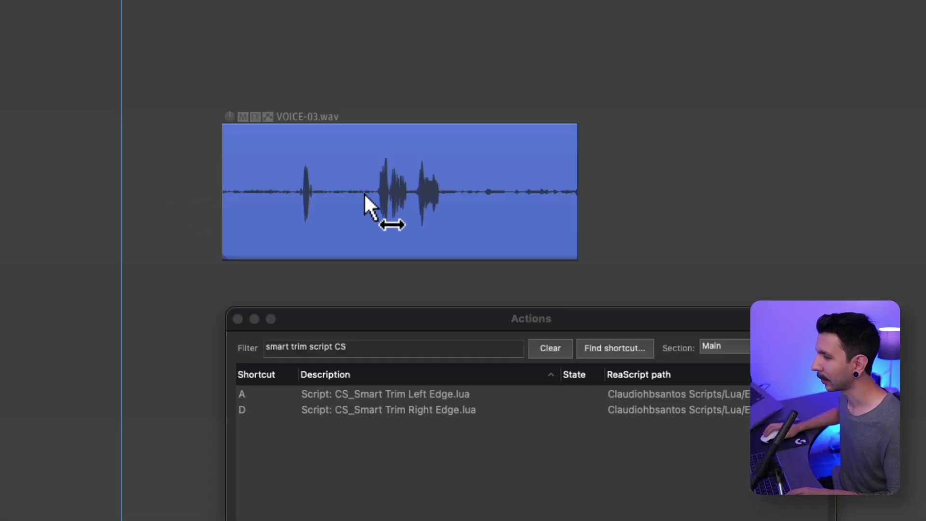
Step: Trim VOICE-03's left and right edges with A and D, then extend both back out
{"action": "key", "text": "a"}
{"action": "key", "text": "d"}
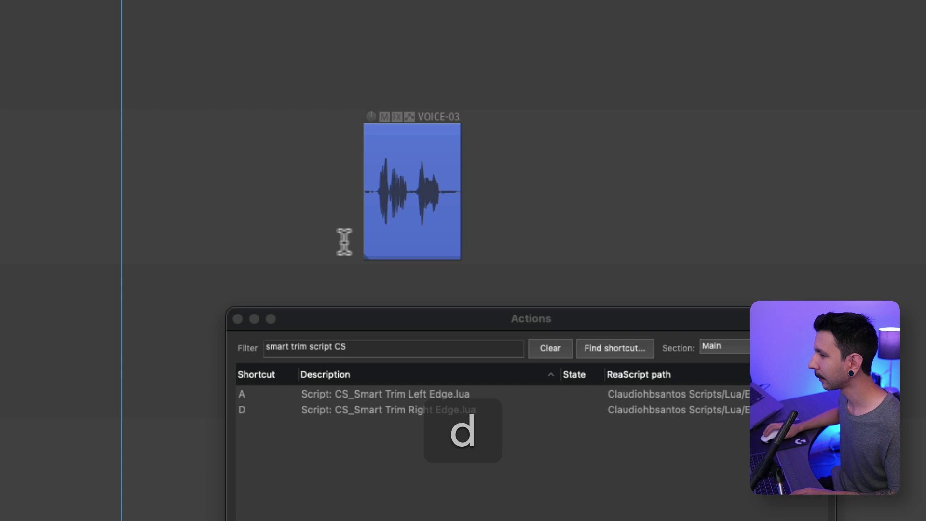
{"action": "key", "text": "d"}
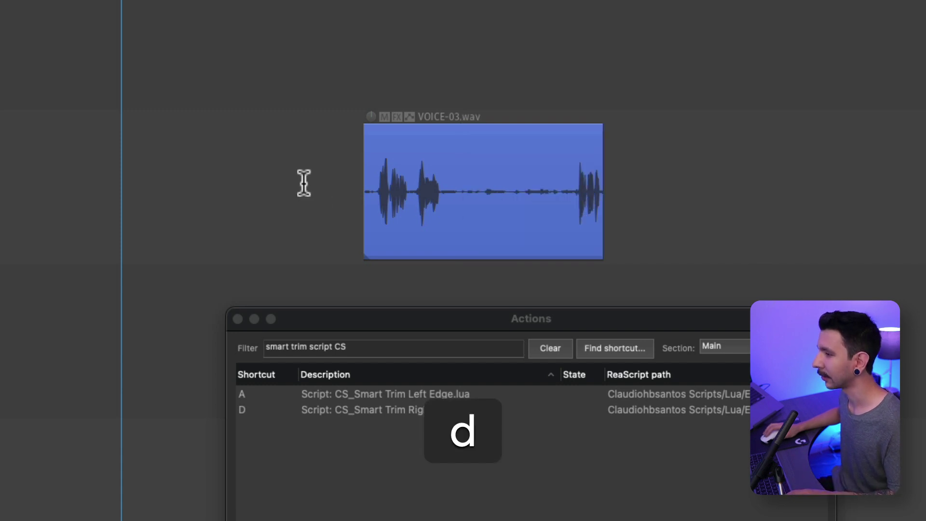
{"action": "key", "text": "a"}
{"action": "key", "text": "a"}
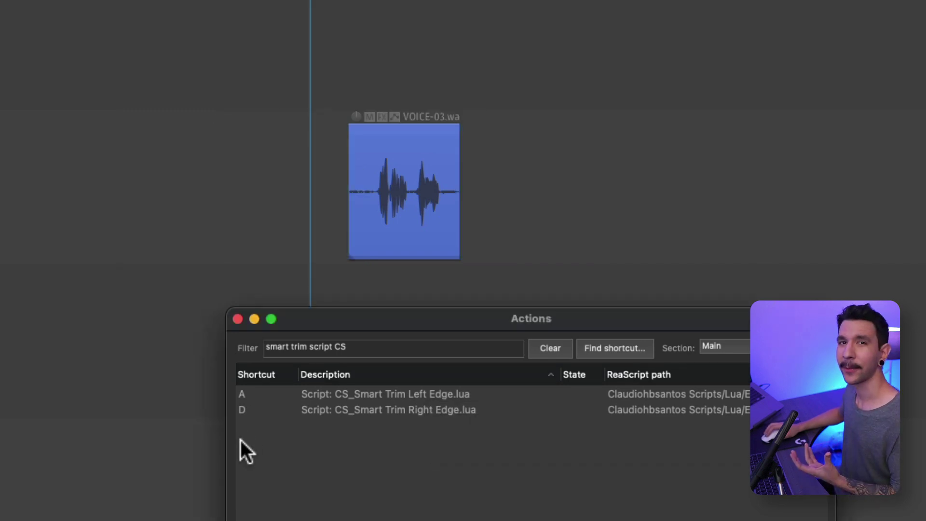
Step: Select the Smart Trim Left/Right Edge actions, then extend both item edges to a new edit cursor point
{"action": "left_click", "coordinate": [262, 395]}
{"action": "left_click", "coordinate": [270, 409]}
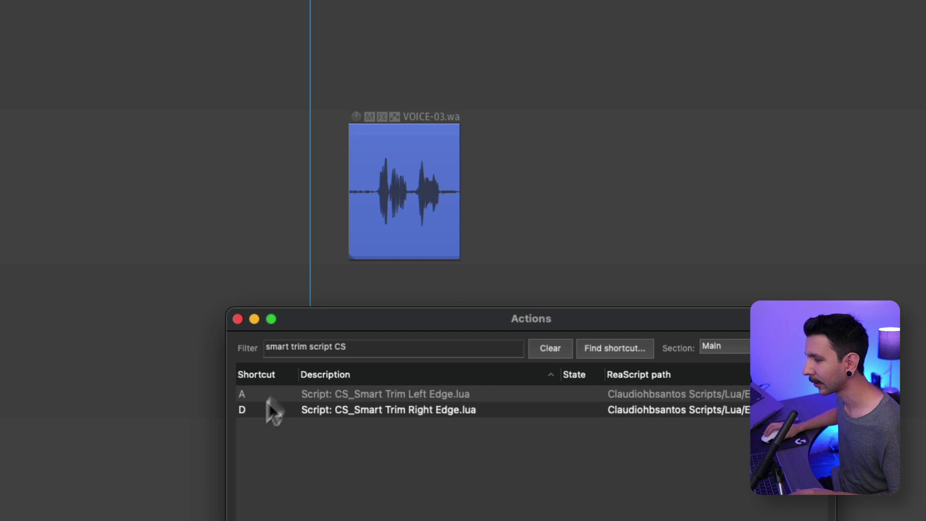
{"action": "left_click", "coordinate": [394, 253]}
{"action": "key", "text": "d"}
{"action": "key", "text": "a"}
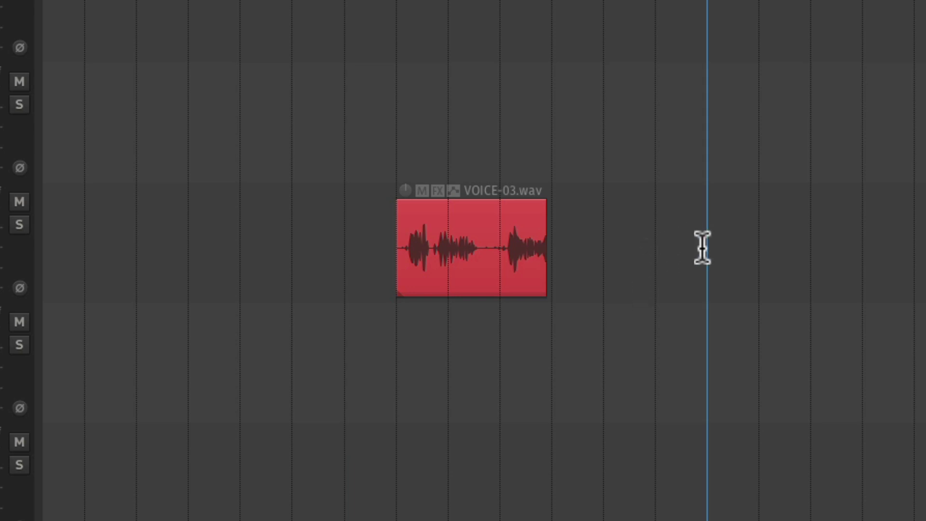
Step: Extend the red VOICE-03 item's right edge to the edit cursor with D
{"action": "key", "text": "d"}
{"action": "scroll", "coordinate": [702, 241], "scroll_direction": "up", "scroll_amount": 4}
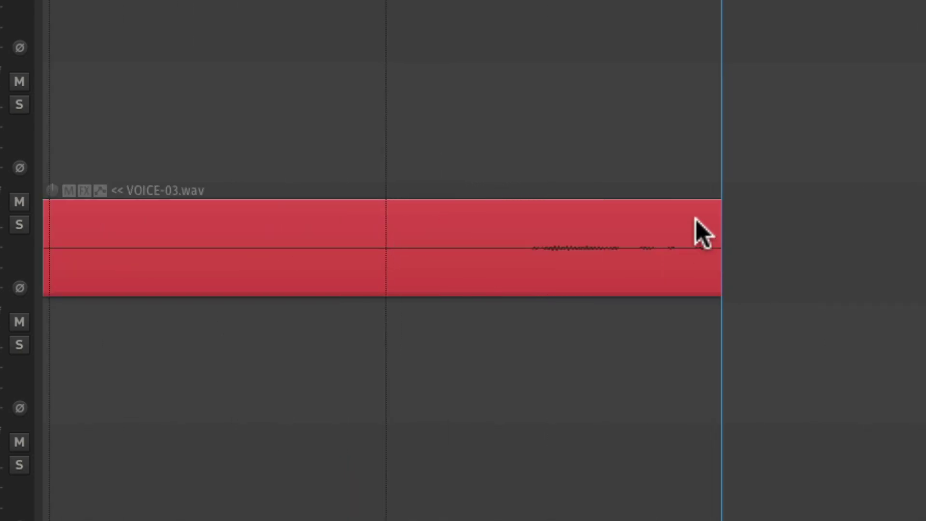
{"action": "scroll", "coordinate": [728, 229], "scroll_direction": "down", "scroll_amount": 5}
{"action": "scroll", "coordinate": [570, 246], "scroll_direction": "up", "scroll_amount": 4}
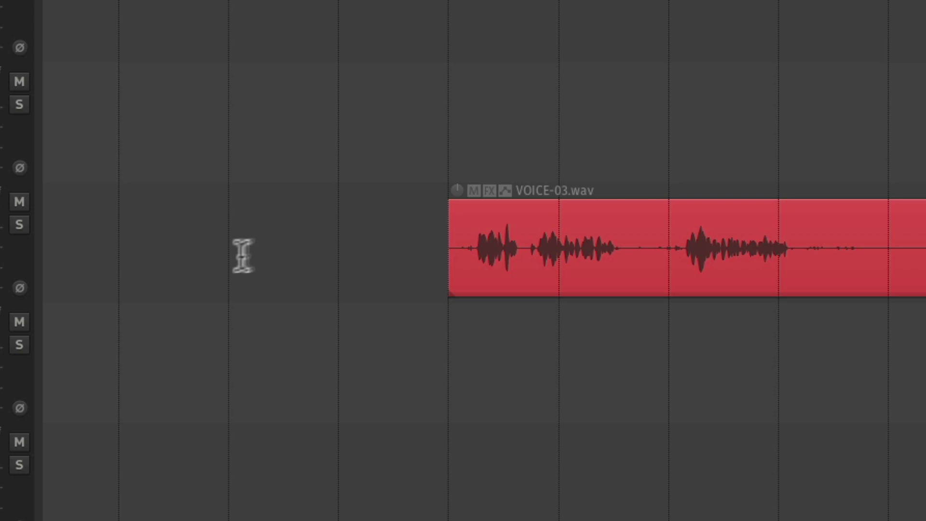
{"action": "scroll", "coordinate": [205, 301], "scroll_direction": "down", "scroll_amount": 1}
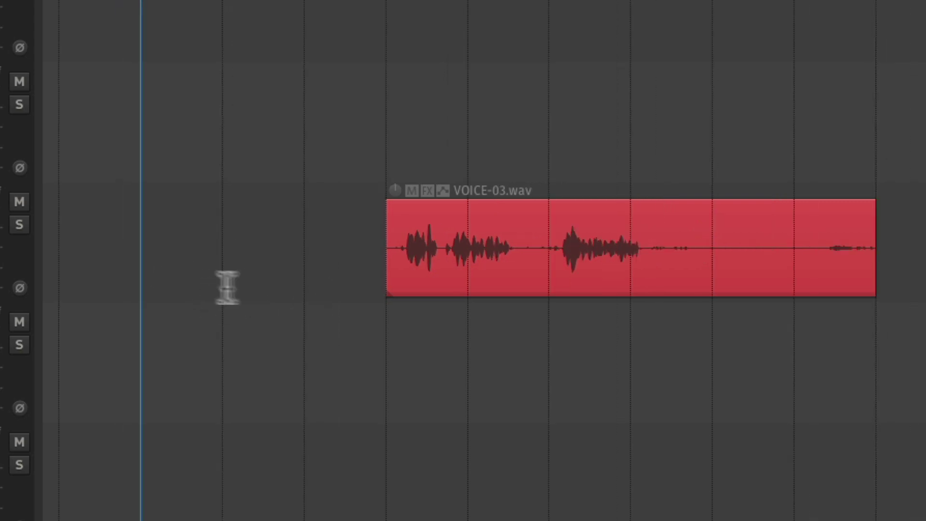
{"action": "scroll", "coordinate": [147, 275], "scroll_direction": "down", "scroll_amount": 1}
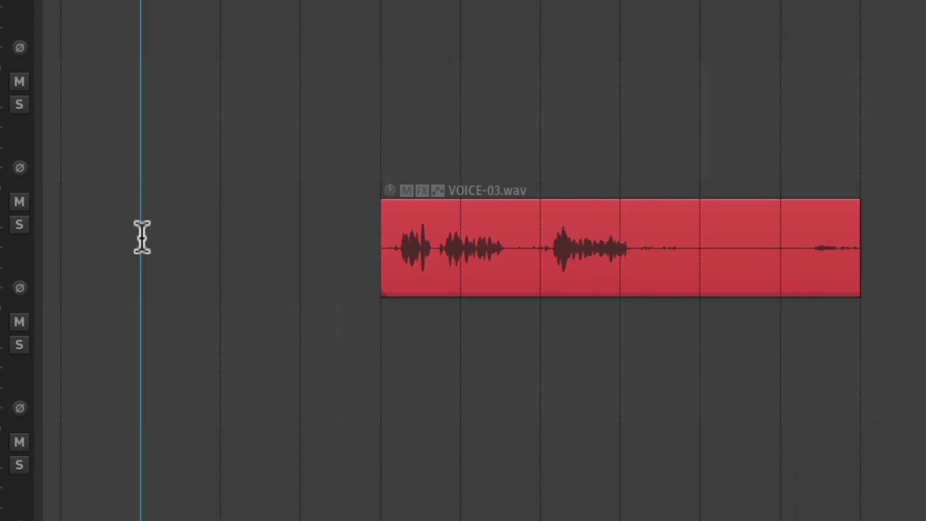
Step: Extend and trim the item's start with A, then drag its left edge back over the lead-in
{"action": "key", "text": "a"}
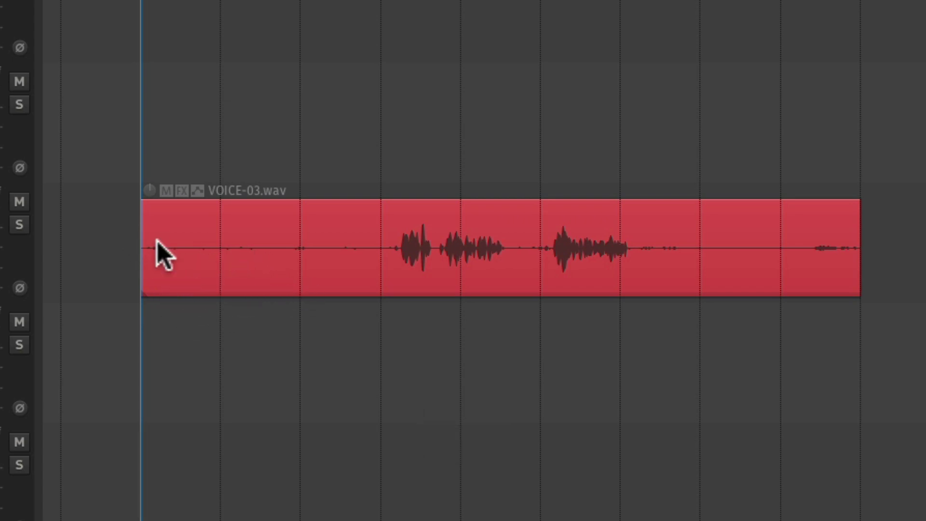
{"action": "key", "text": "a"}
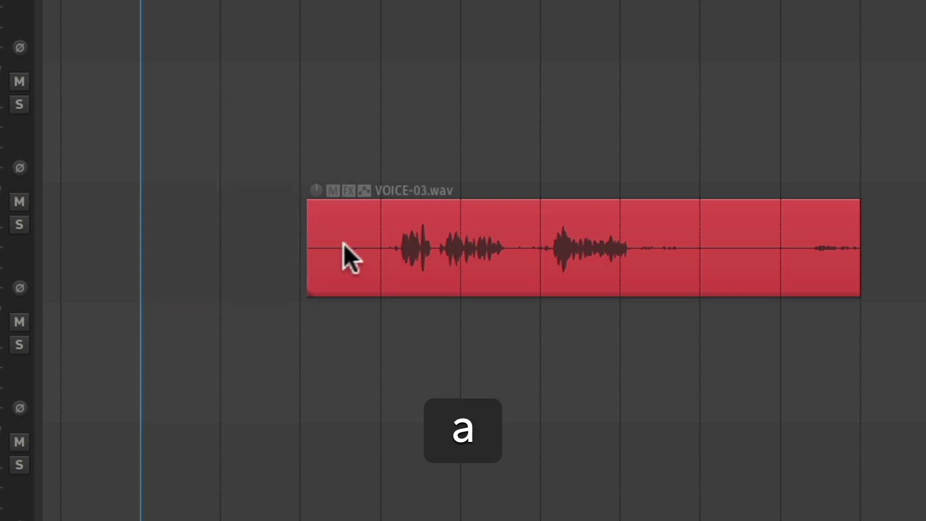
{"action": "left_click_drag", "start_coordinate": [343, 244], "coordinate": [143, 246]}
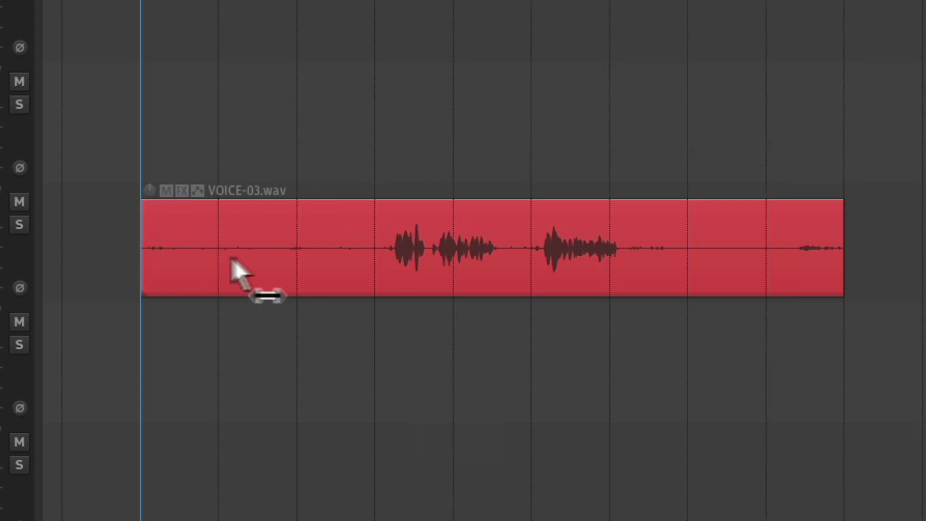